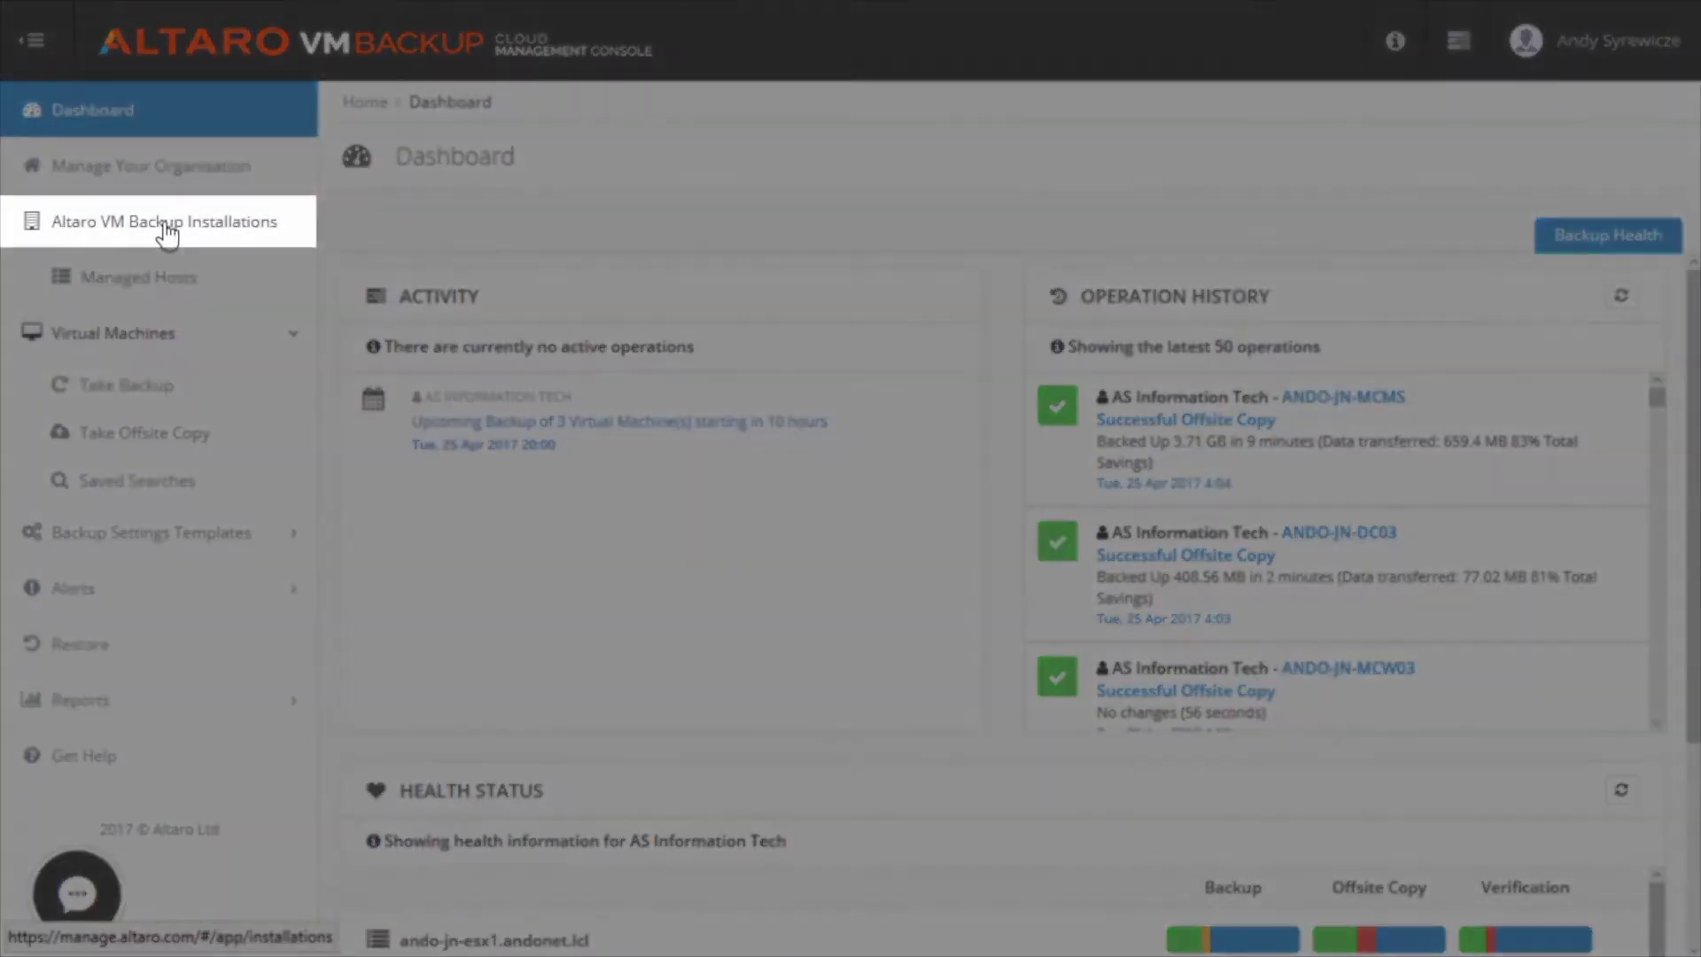
Generate and copy an access key for linking an Altaro VM Backup installation, and open the local console's CMC connection.
click(173, 229)
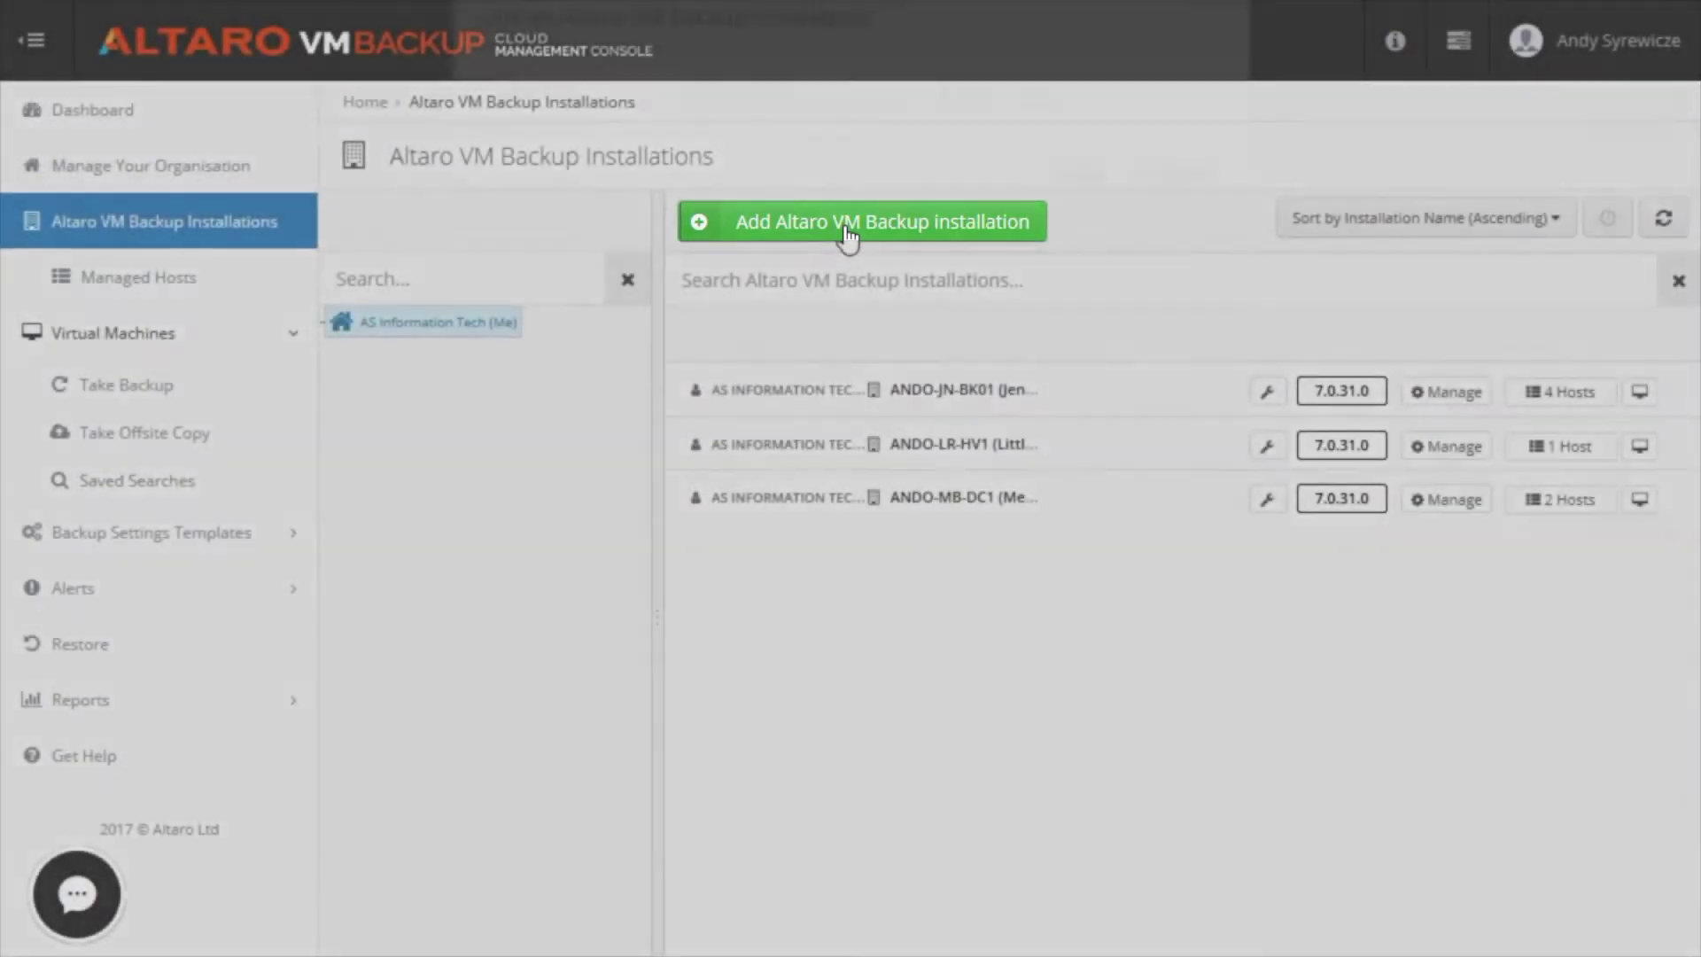
click(849, 232)
click(1065, 359)
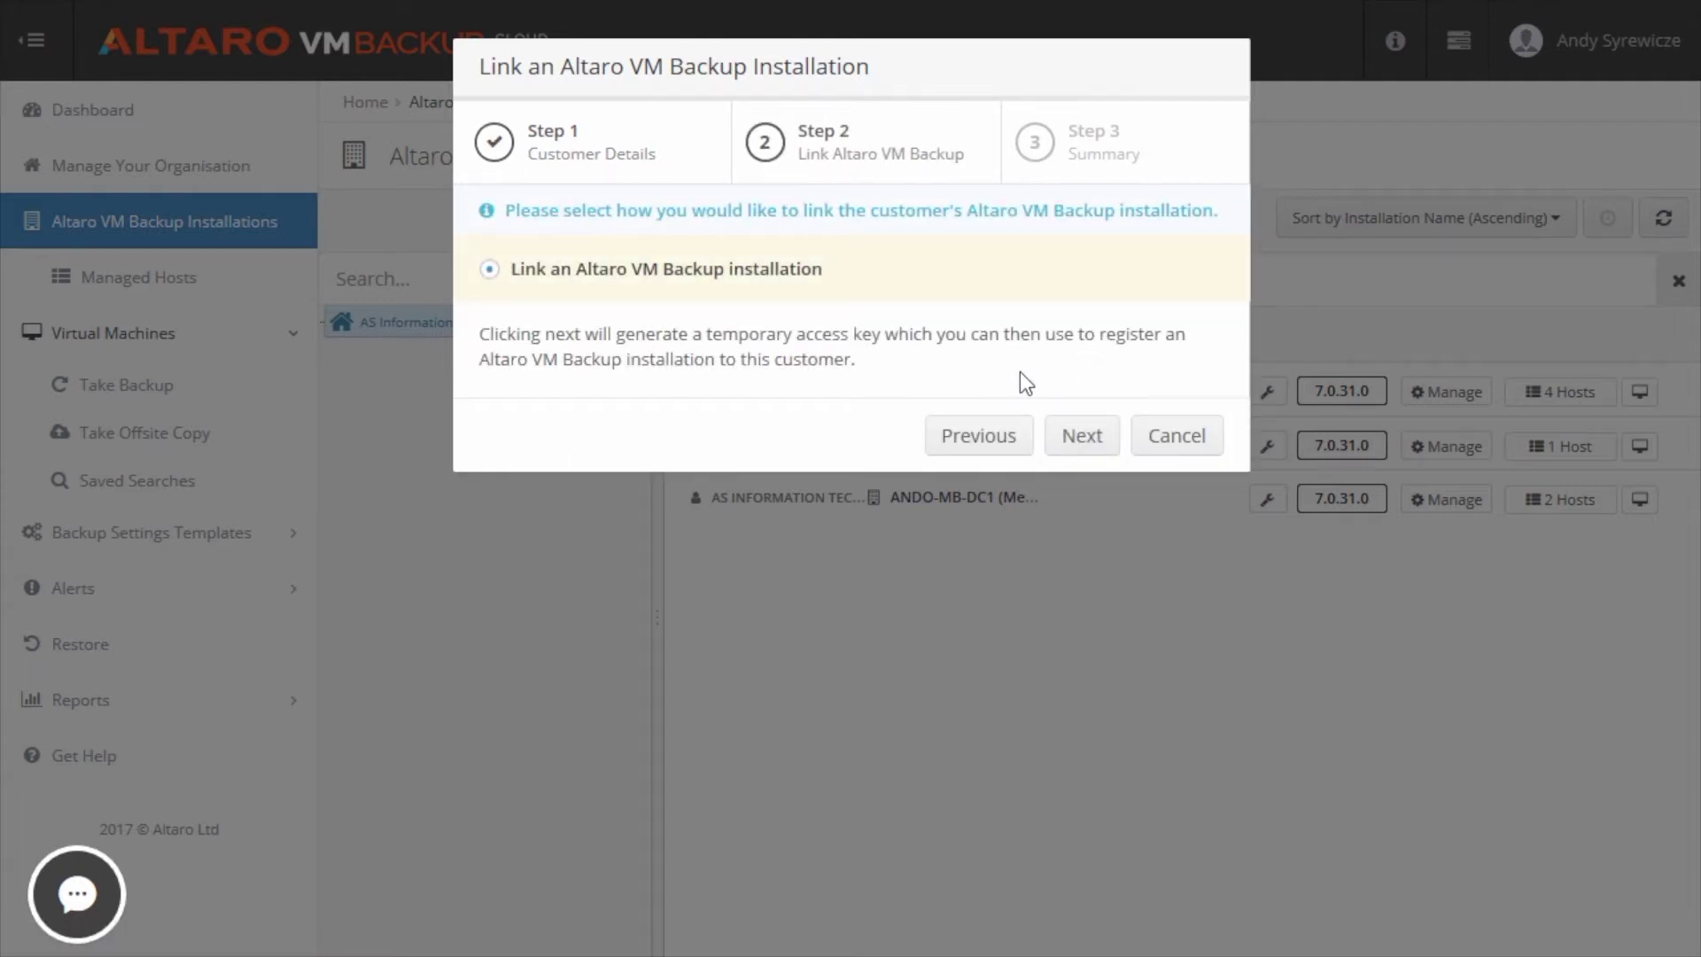
click(1072, 434)
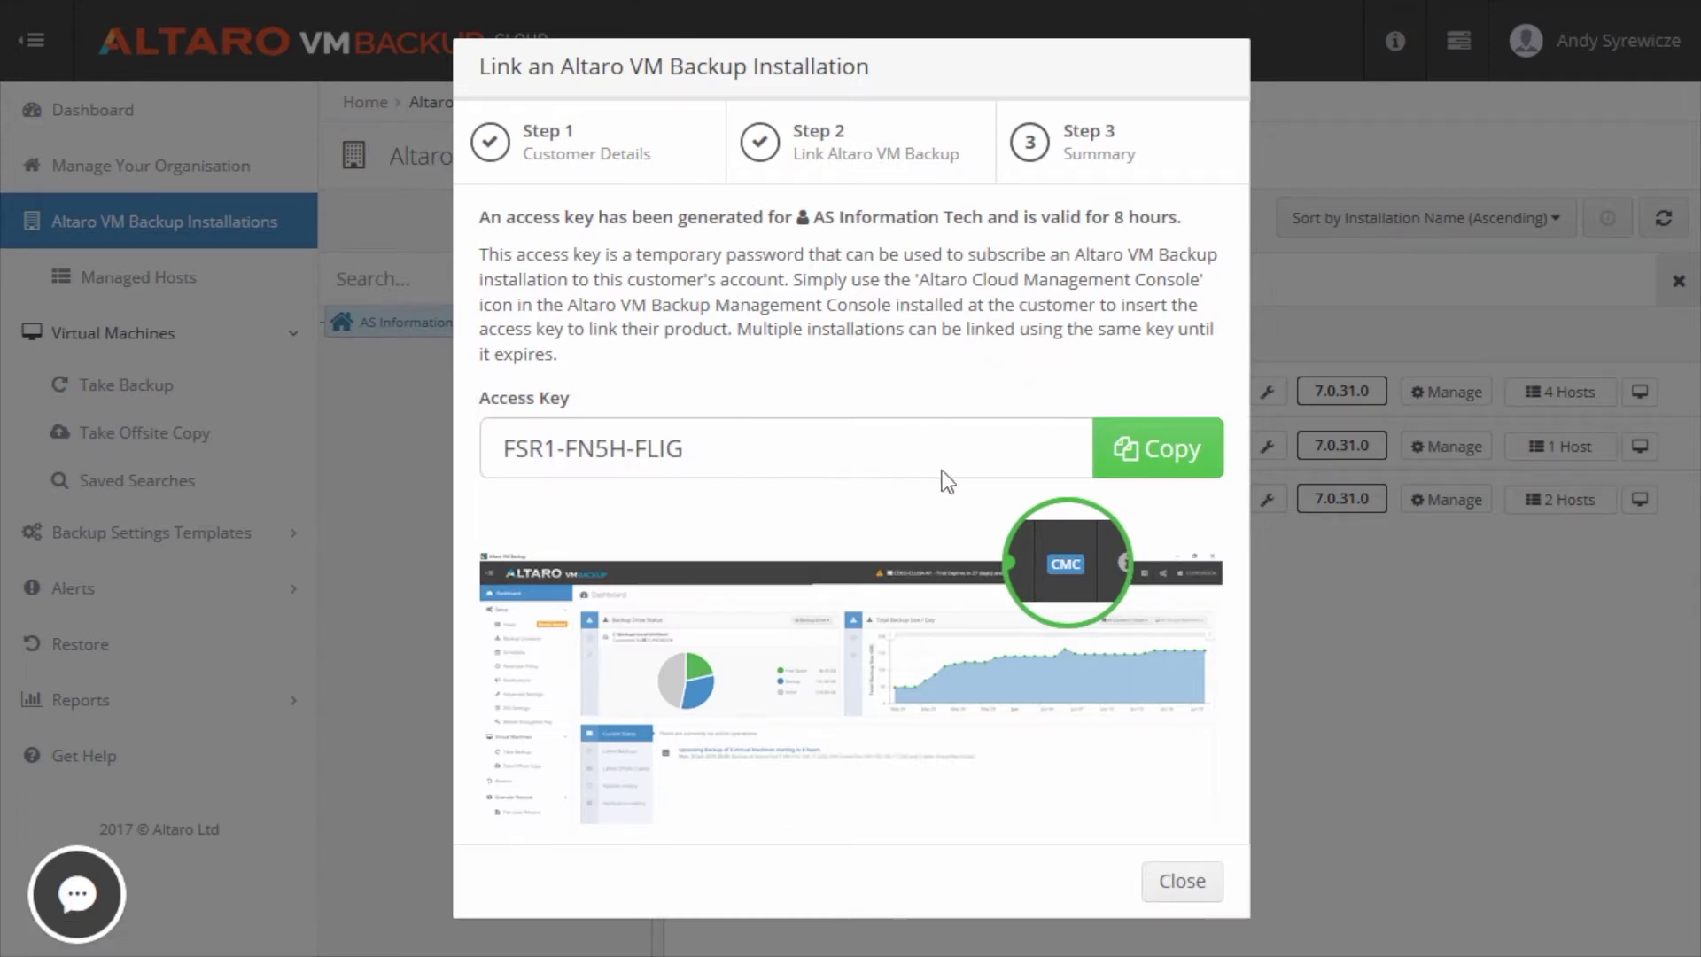
click(1123, 459)
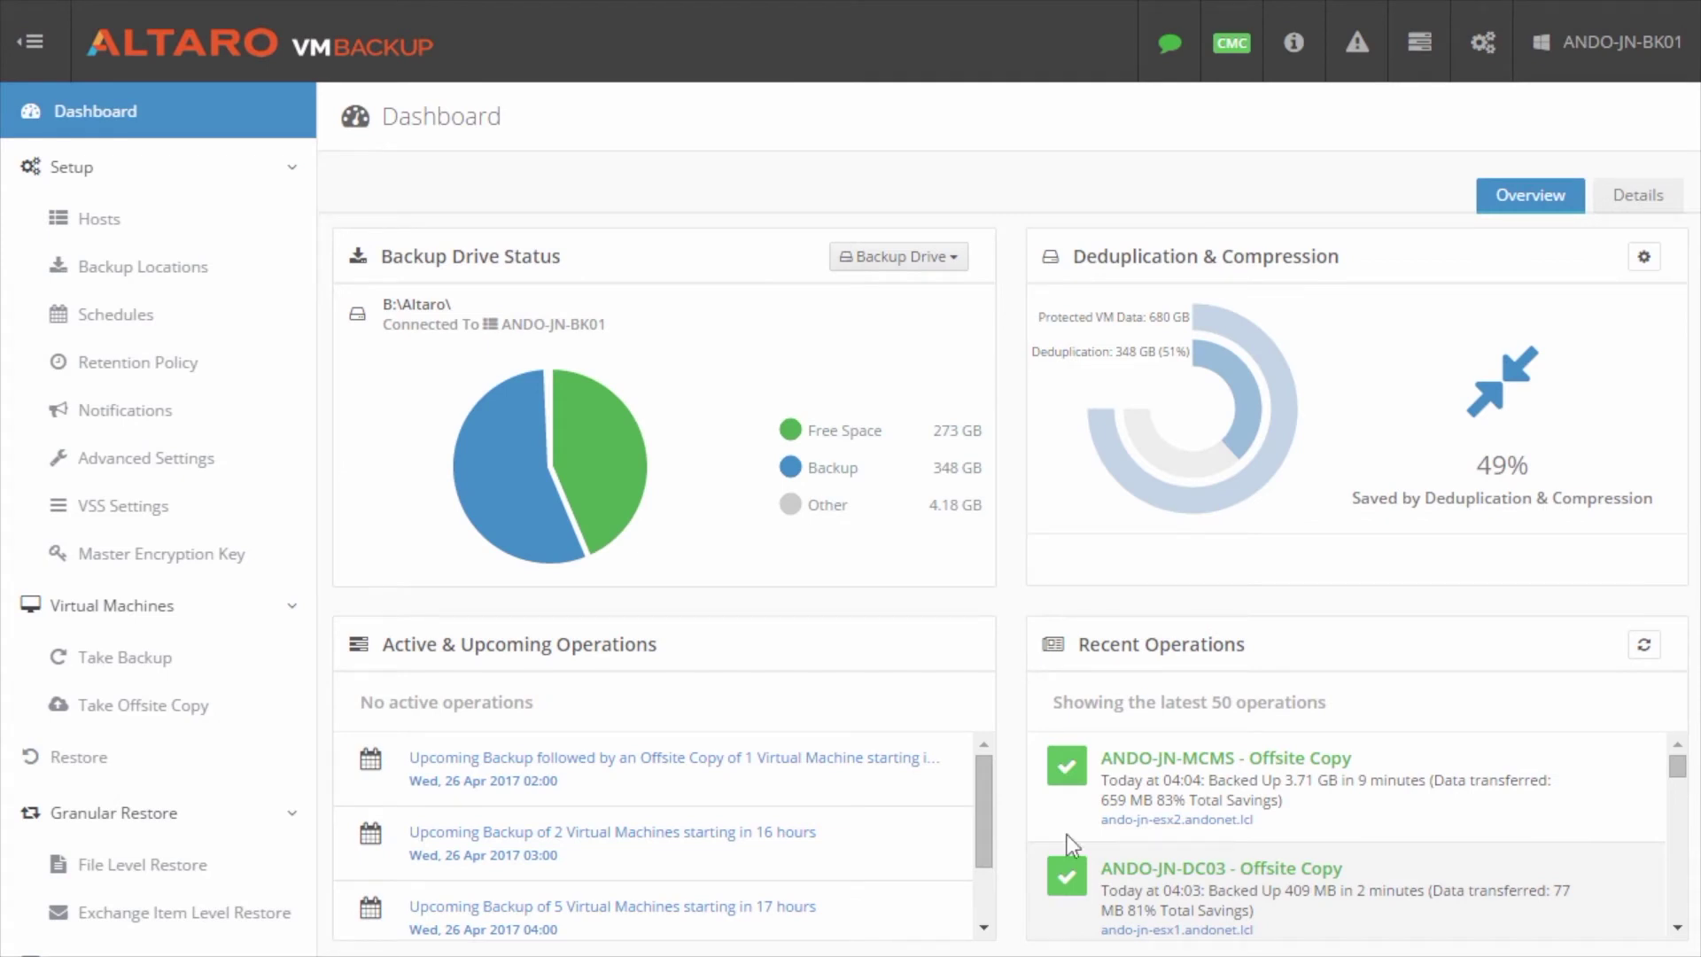
click(1234, 65)
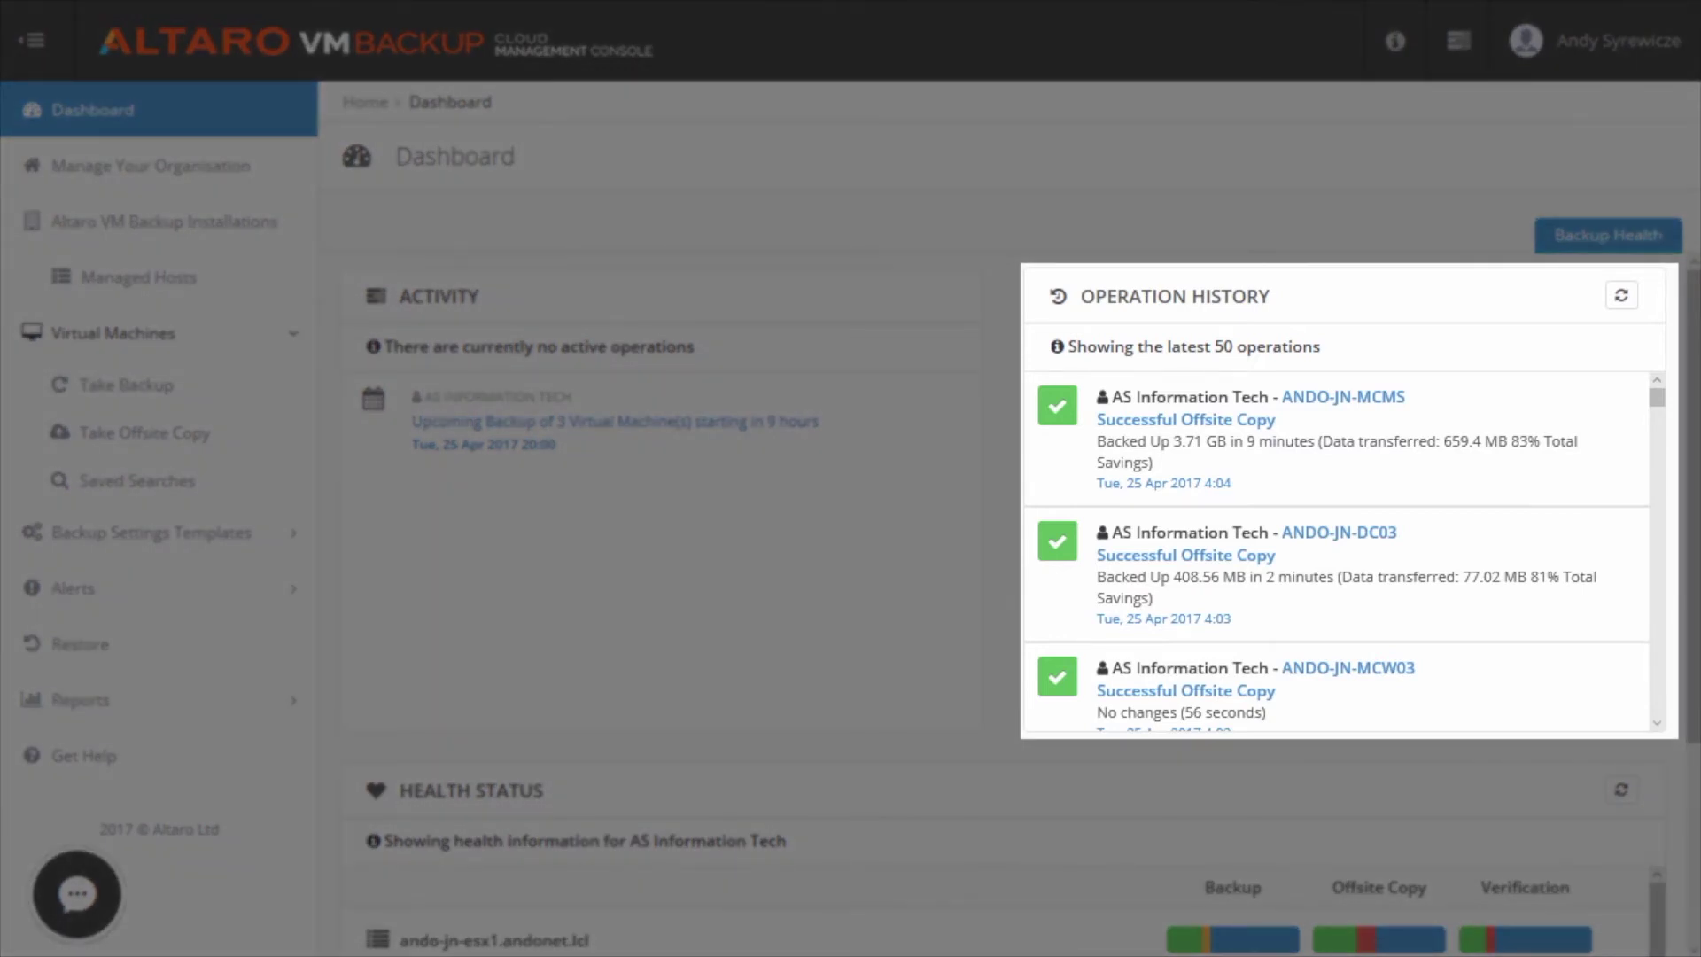
Review the host health status on the dashboard and open the backup encryption key settings of the ANDO-JN-BK01 (Jenison) installation.
scroll(1001, 602, down, 3)
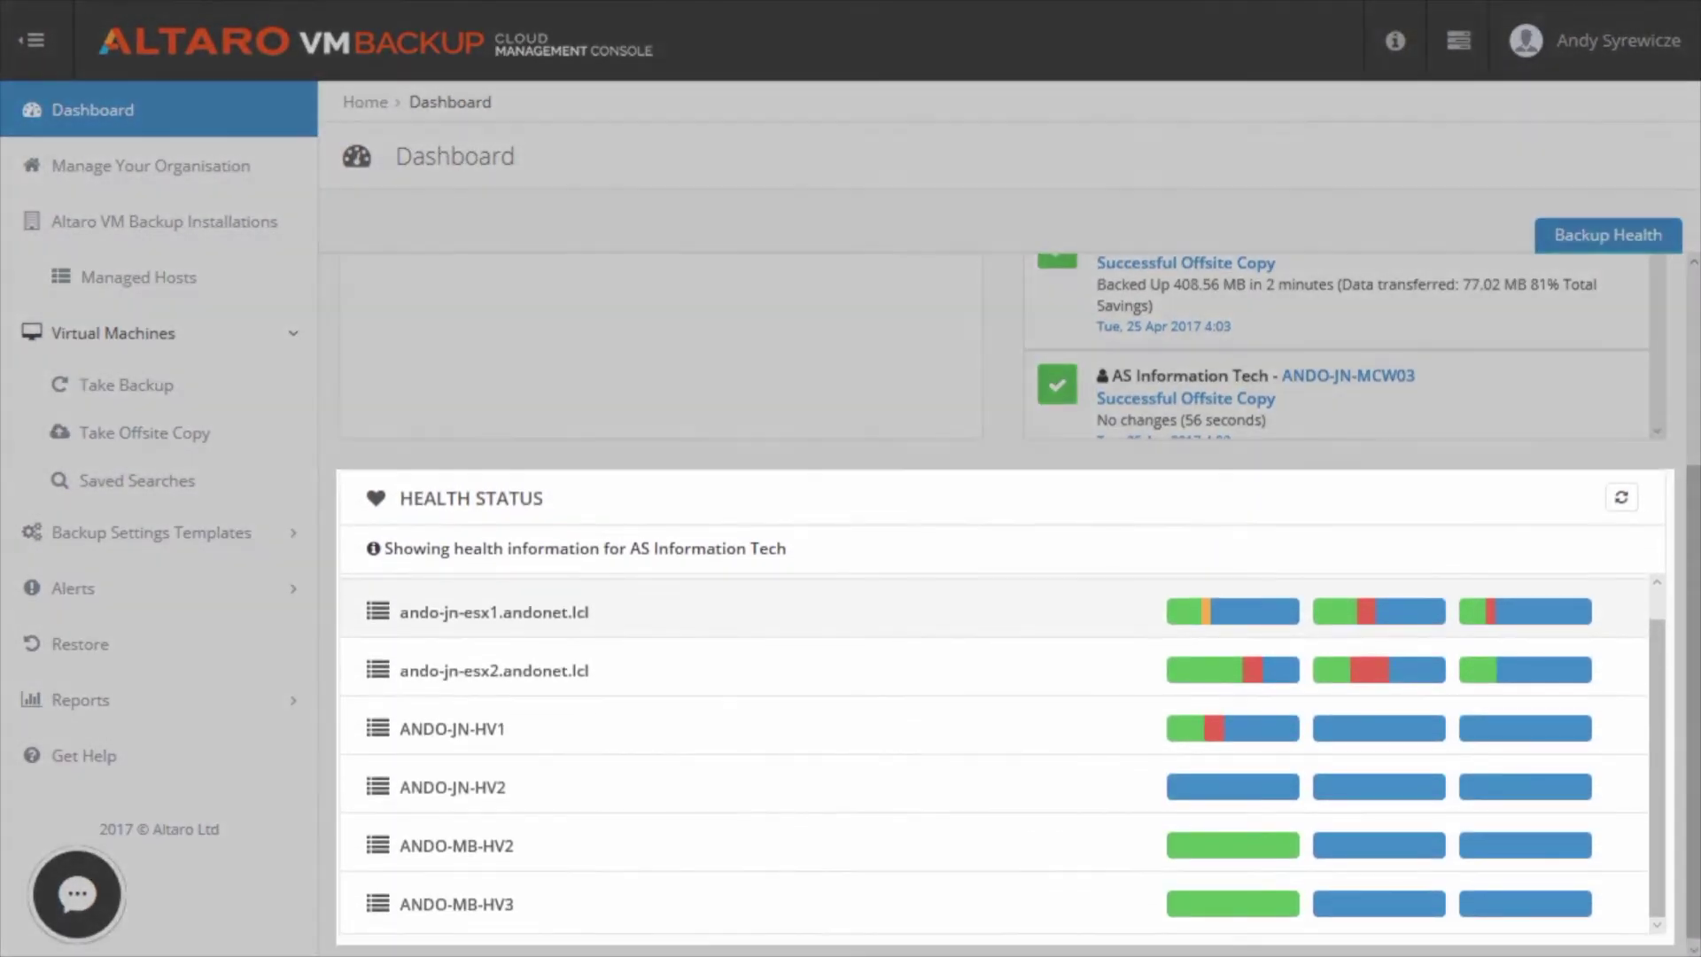
scroll(1001, 753, up, 1)
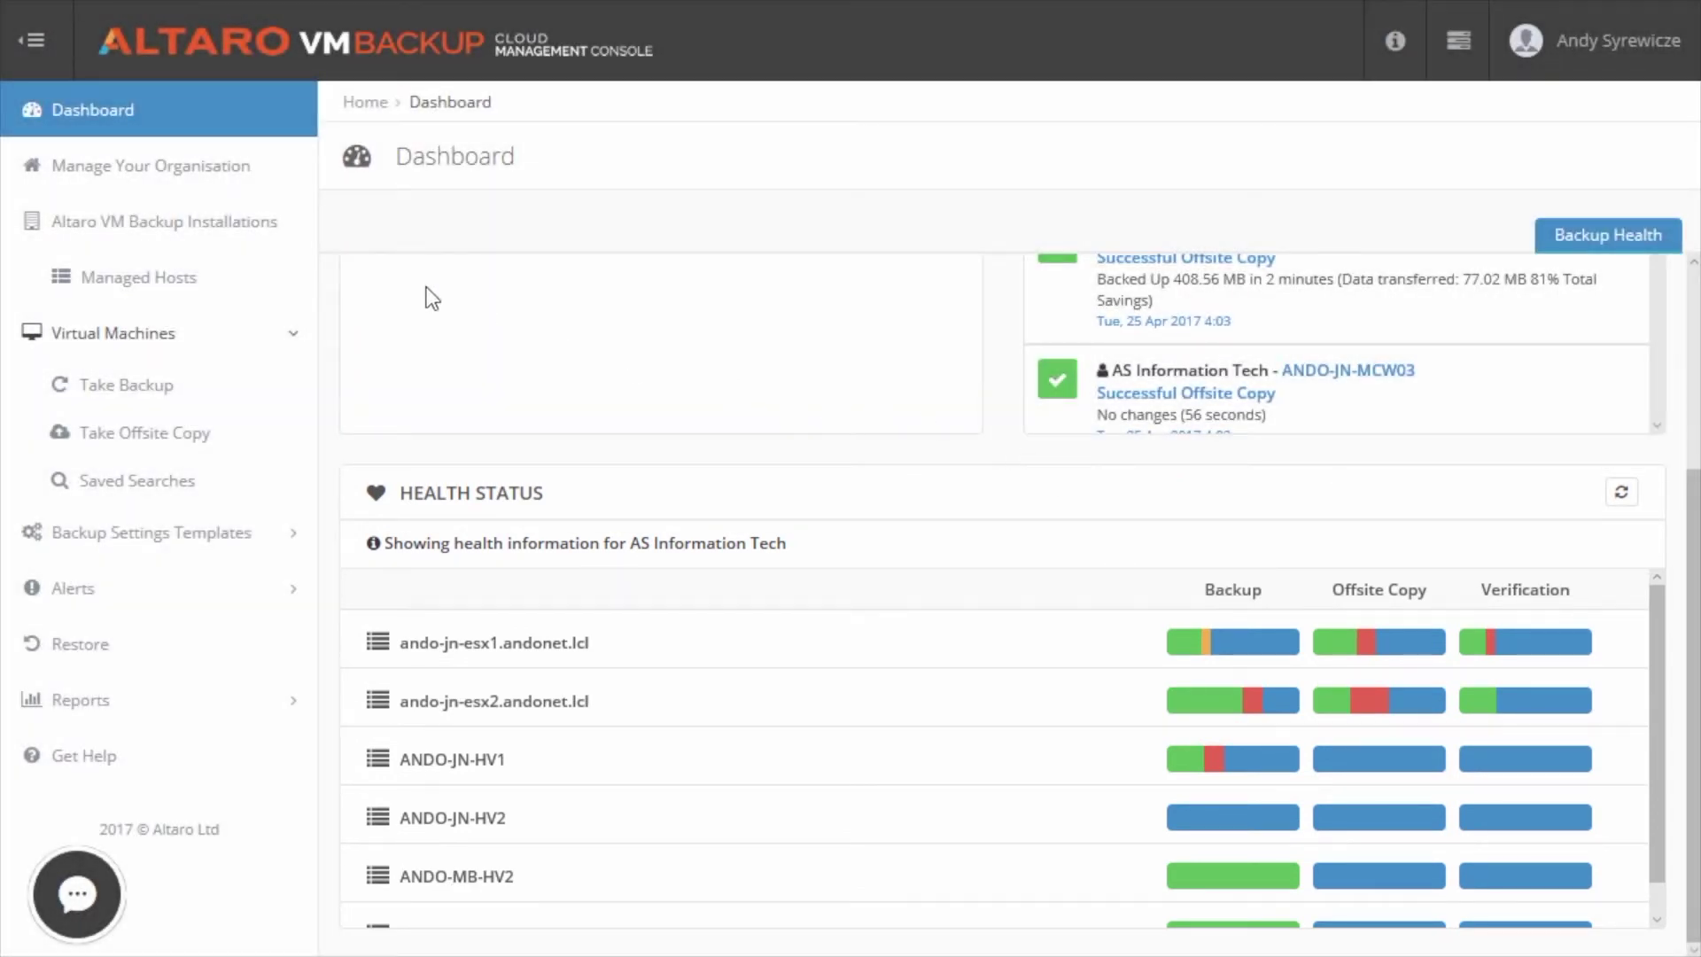
click(217, 226)
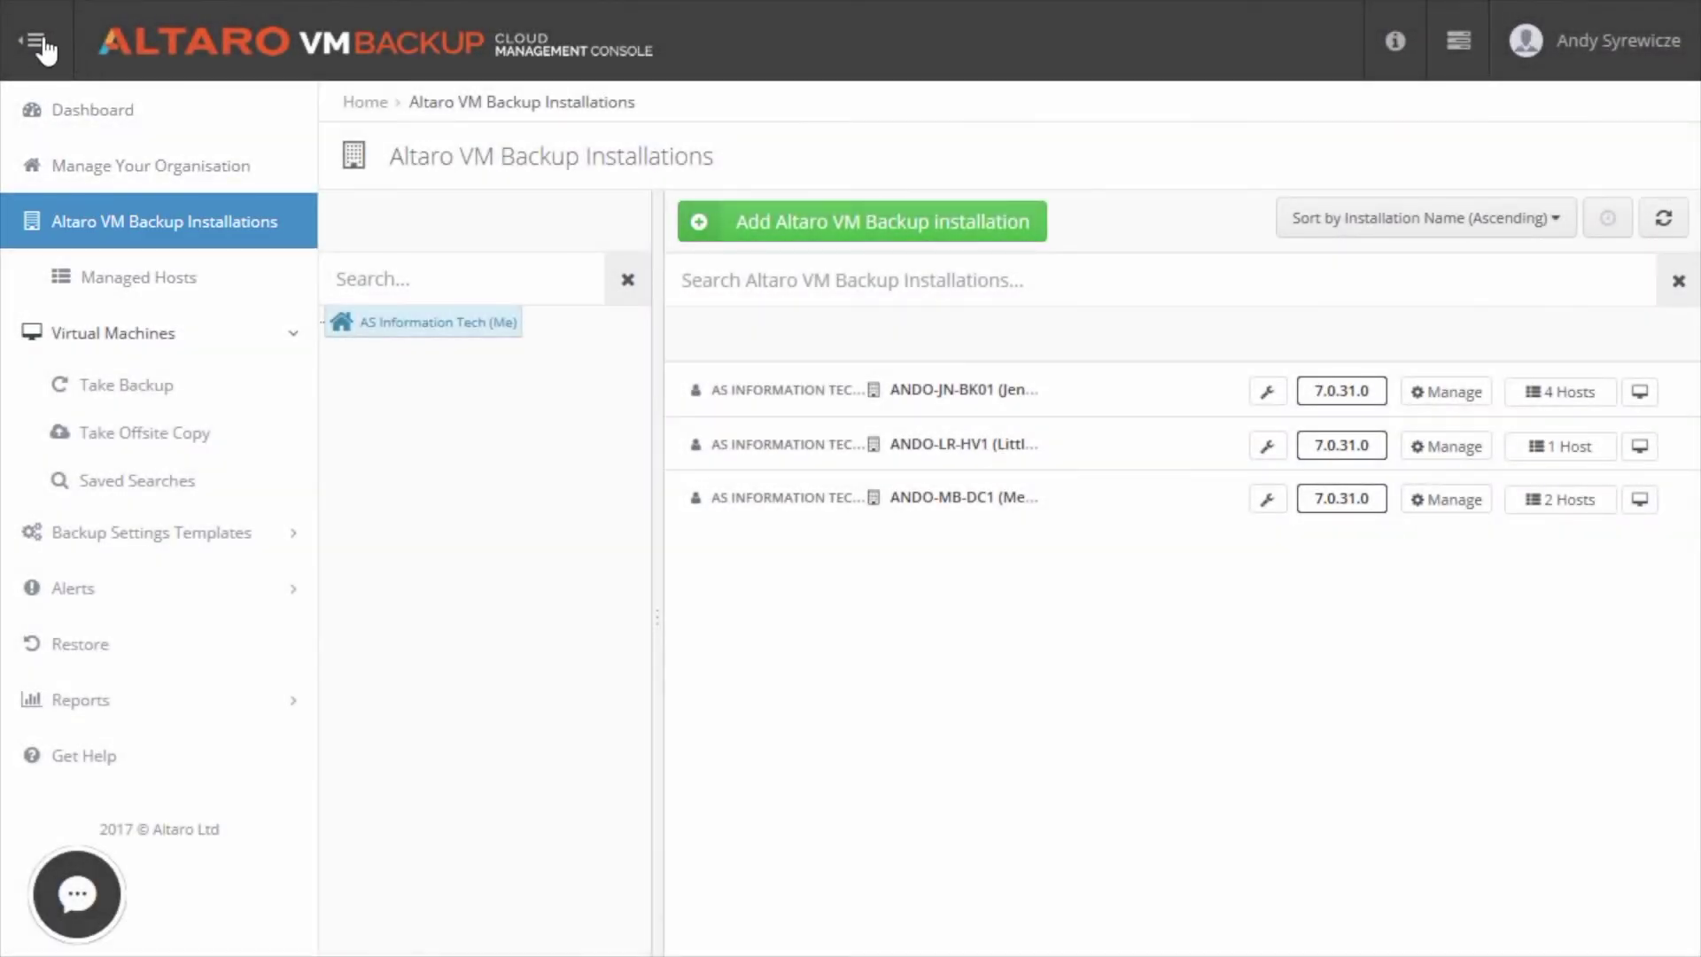
click(42, 45)
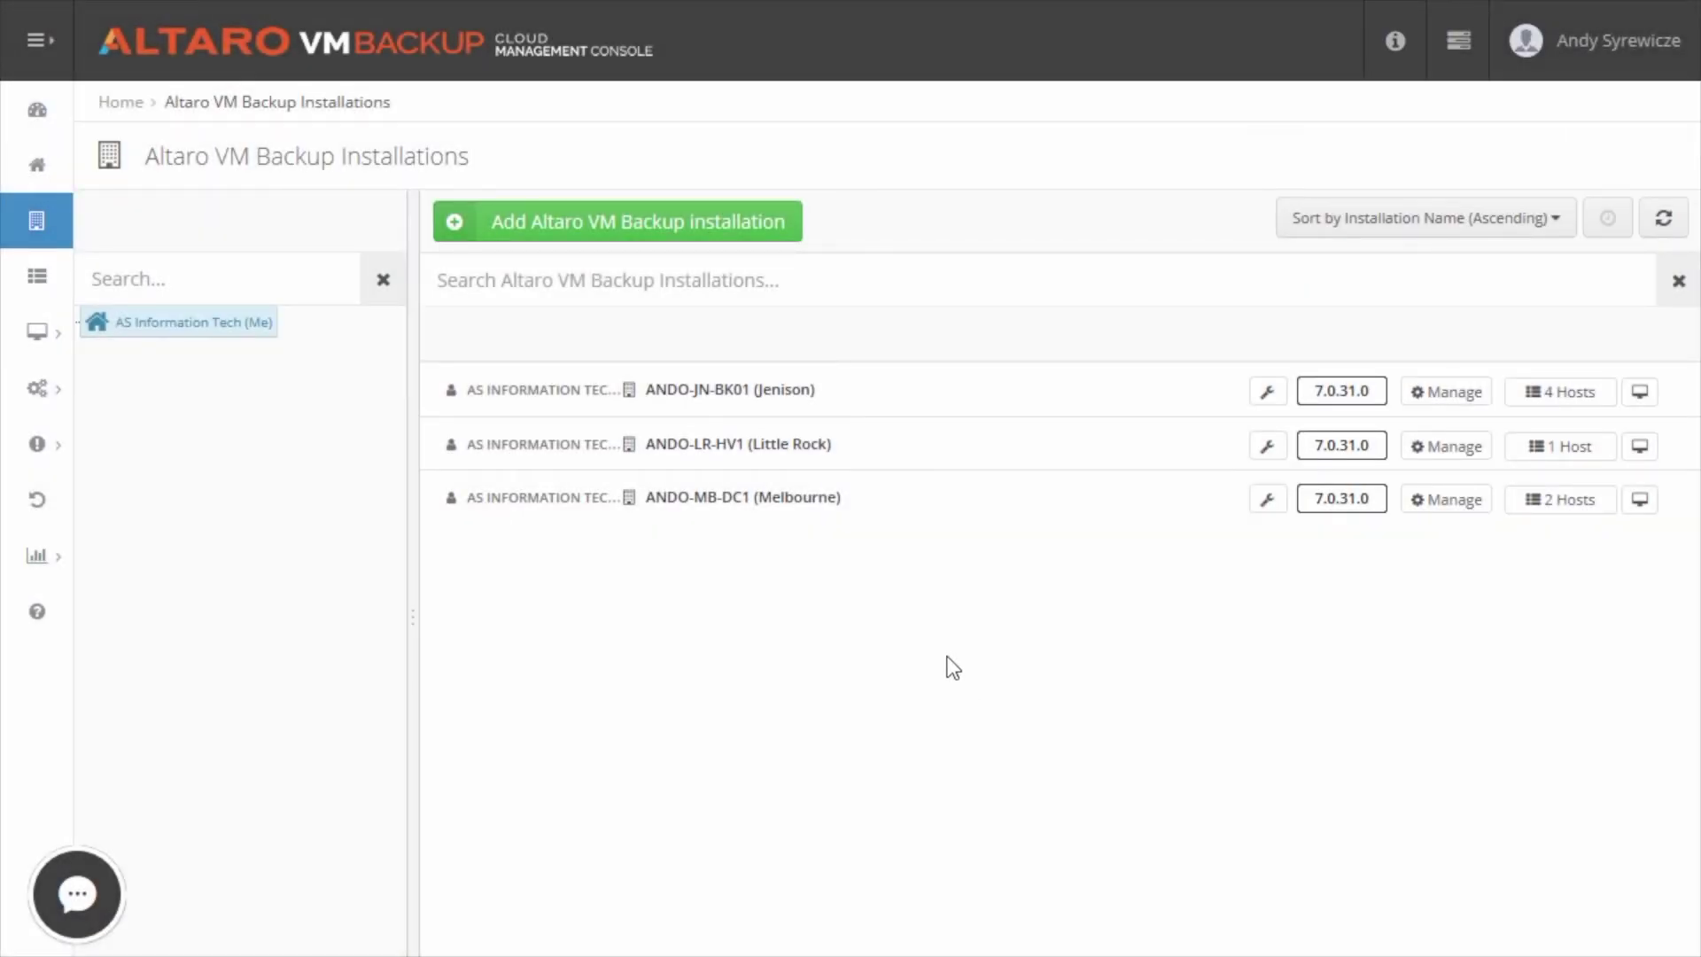
click(740, 401)
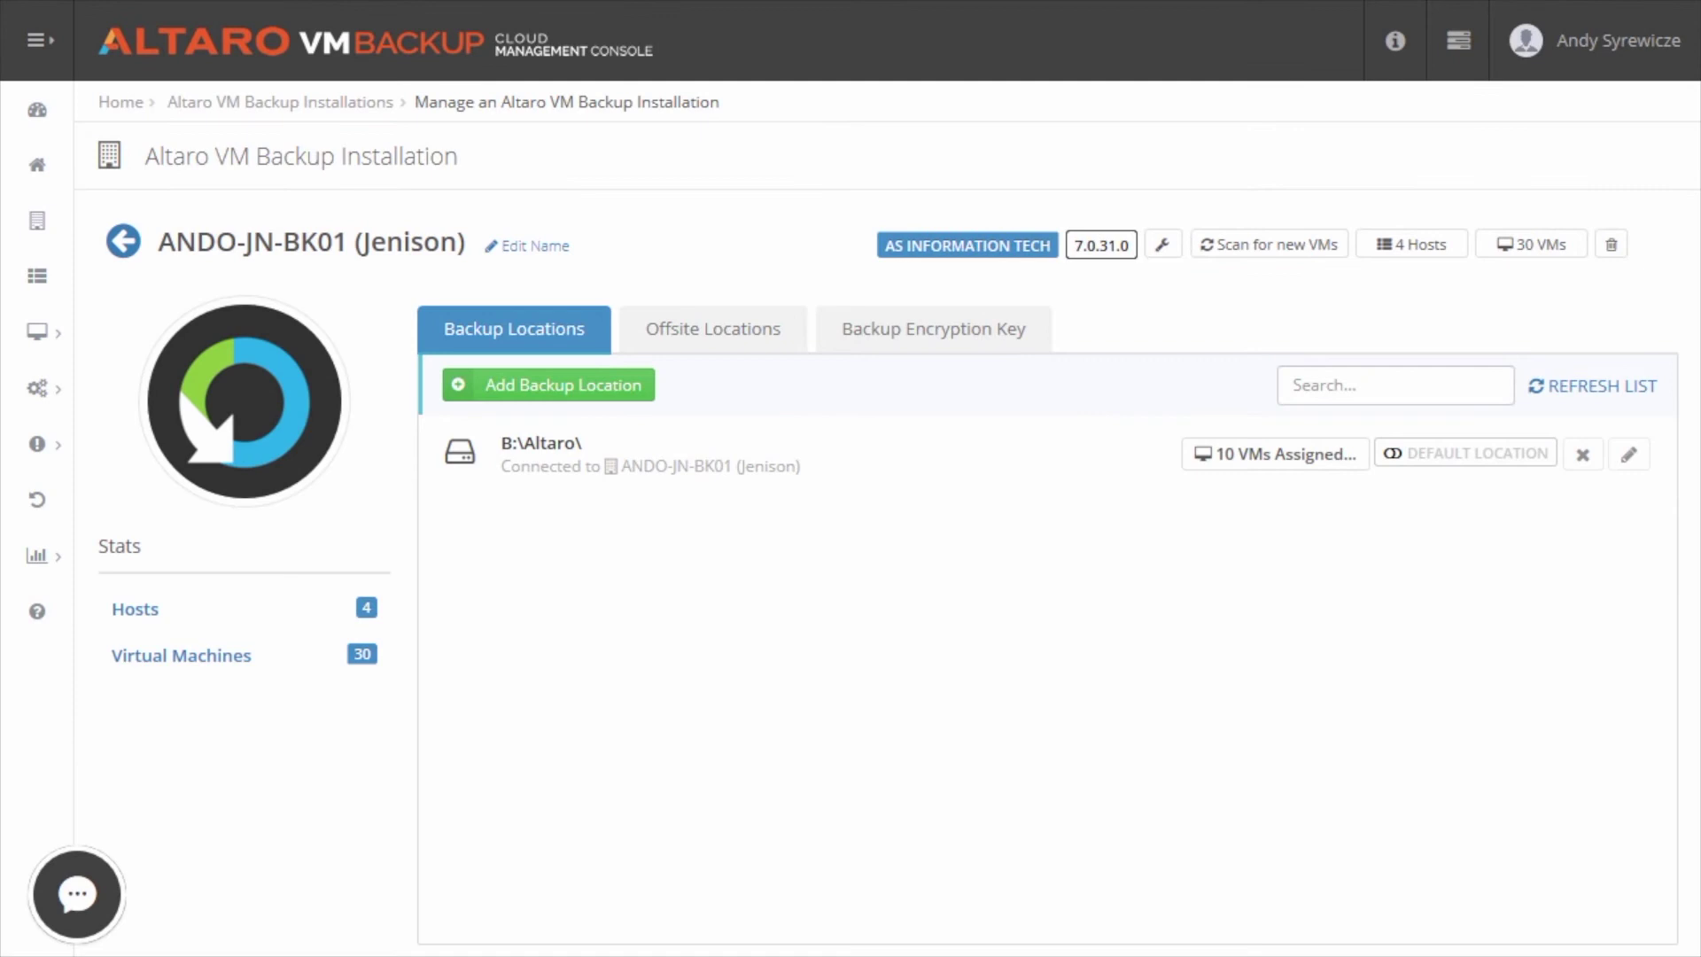
click(934, 330)
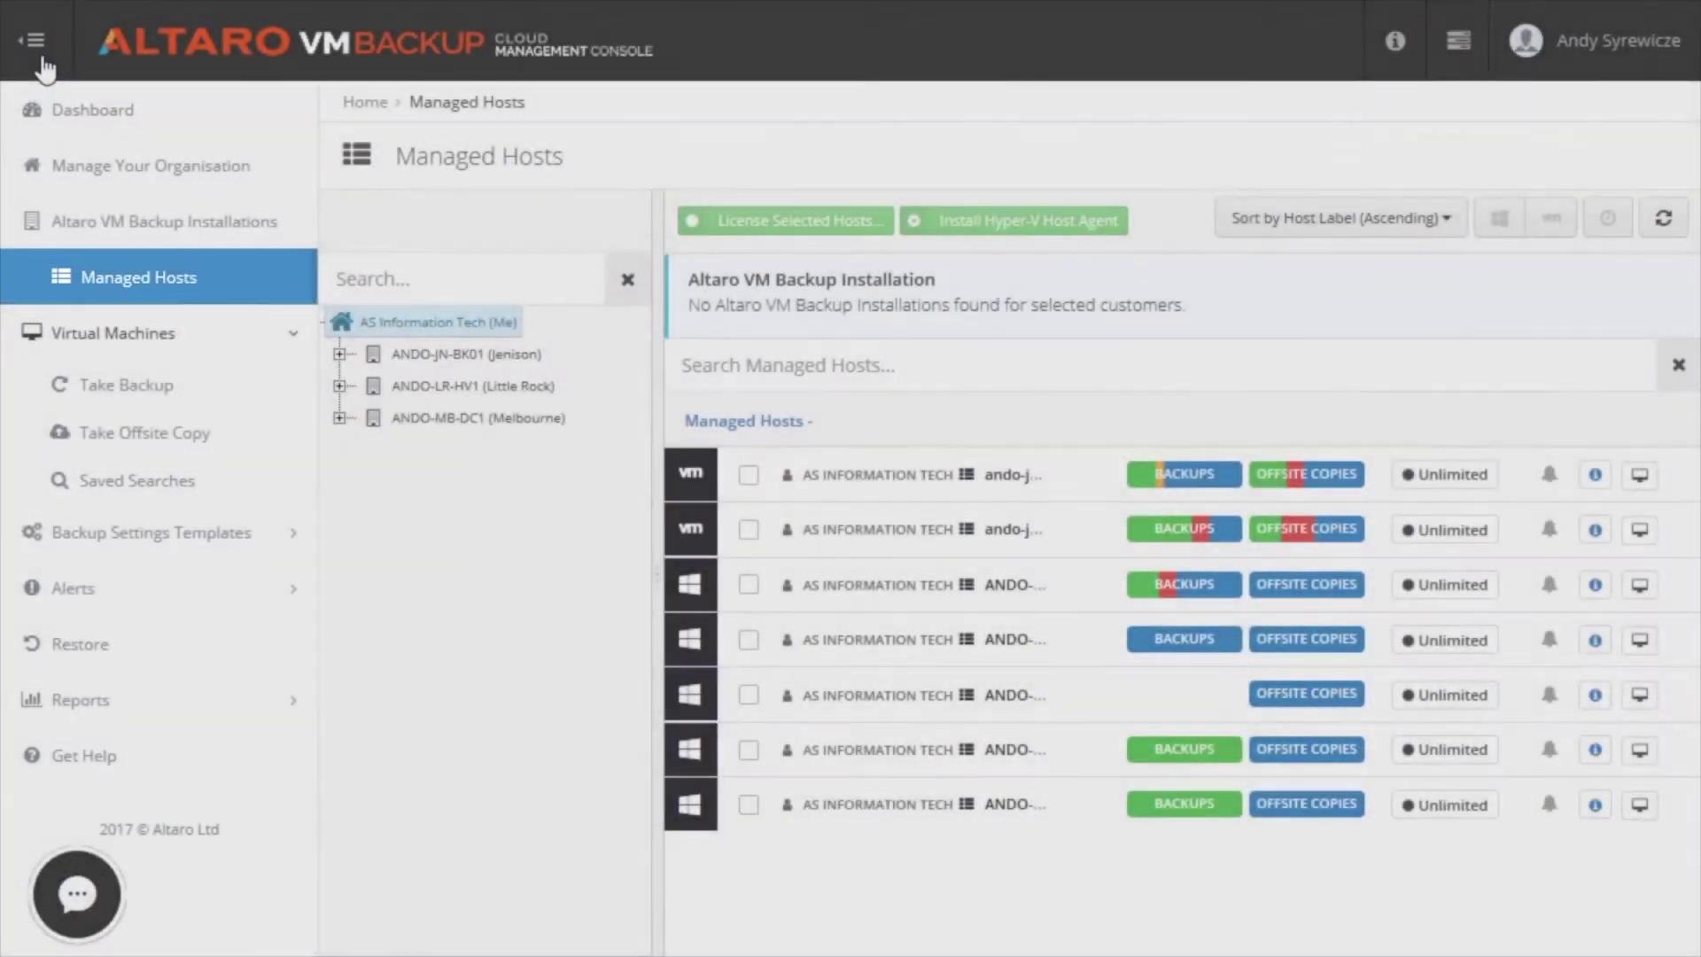
Select the managed hosts ando-jn-esx1 and ando-jn-esx2 and open the licensing options for them.
click(36, 40)
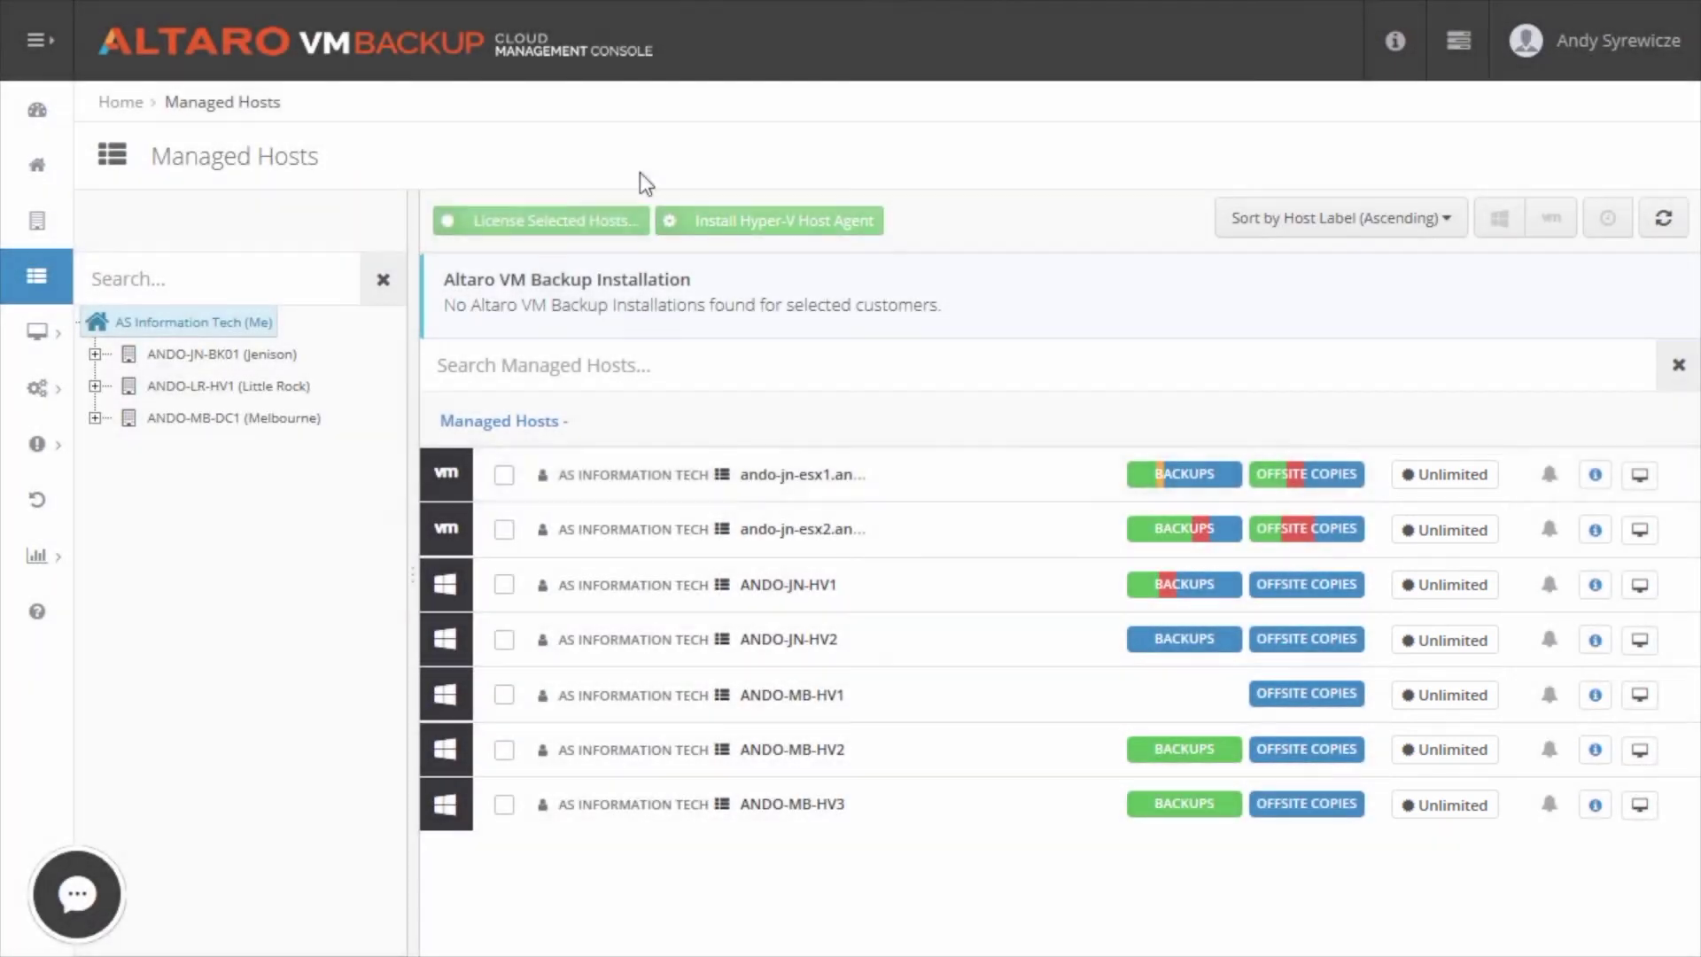
click(504, 475)
click(504, 529)
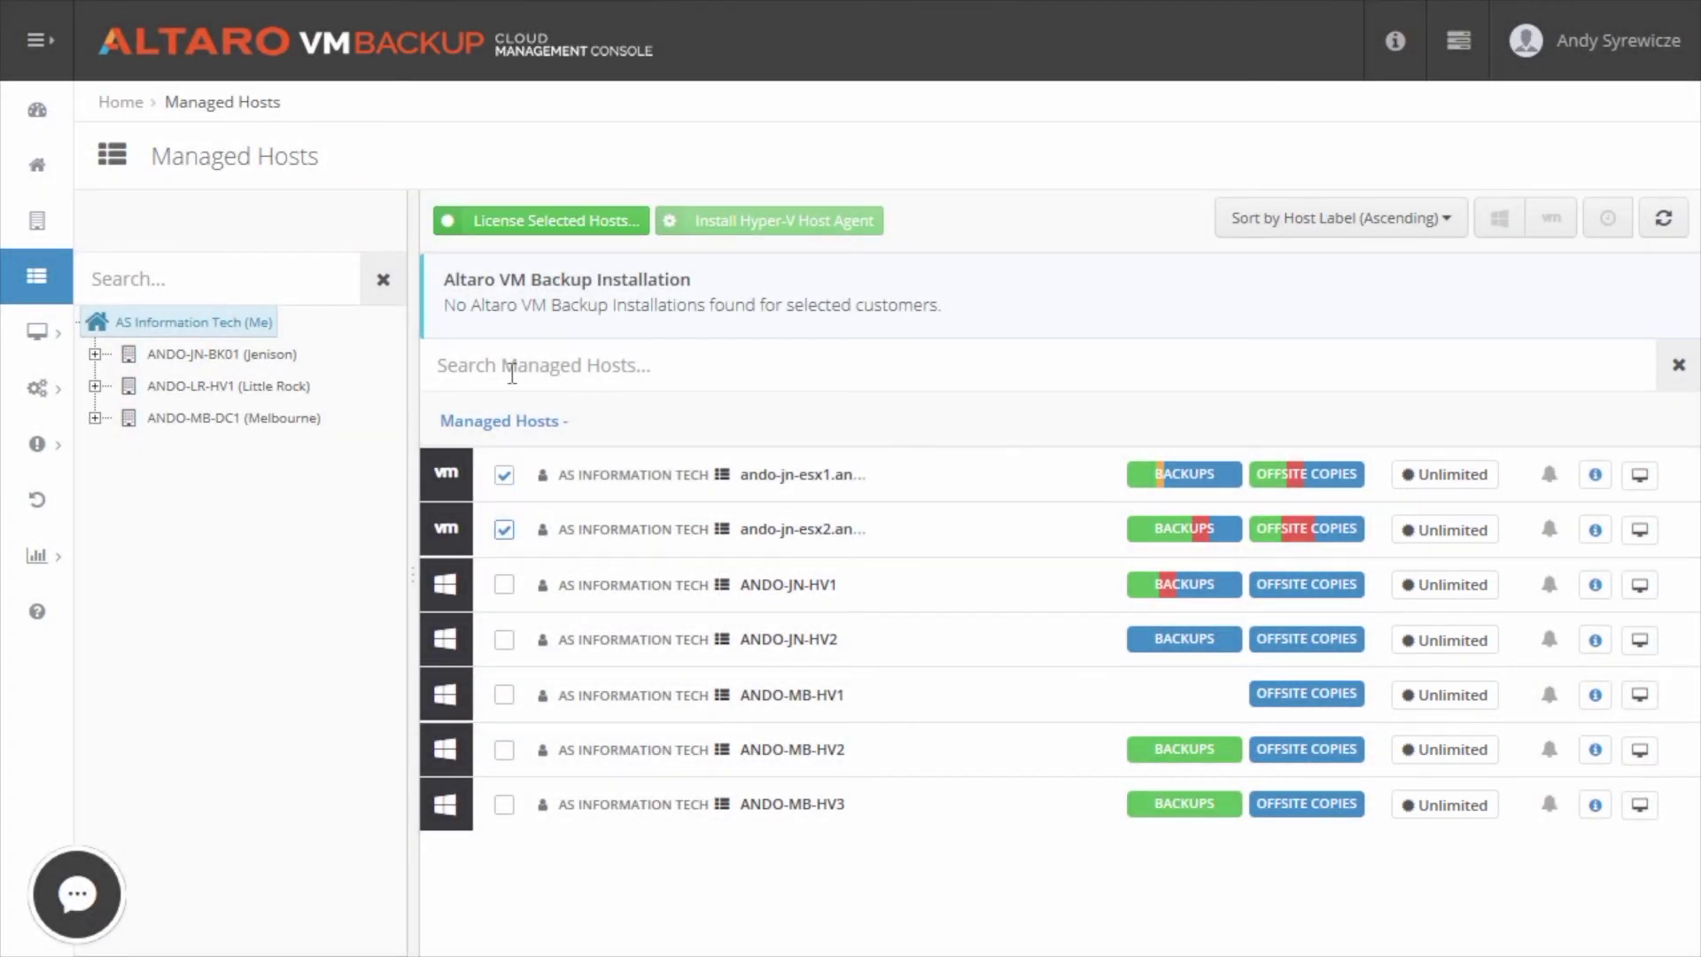
click(519, 227)
click(39, 49)
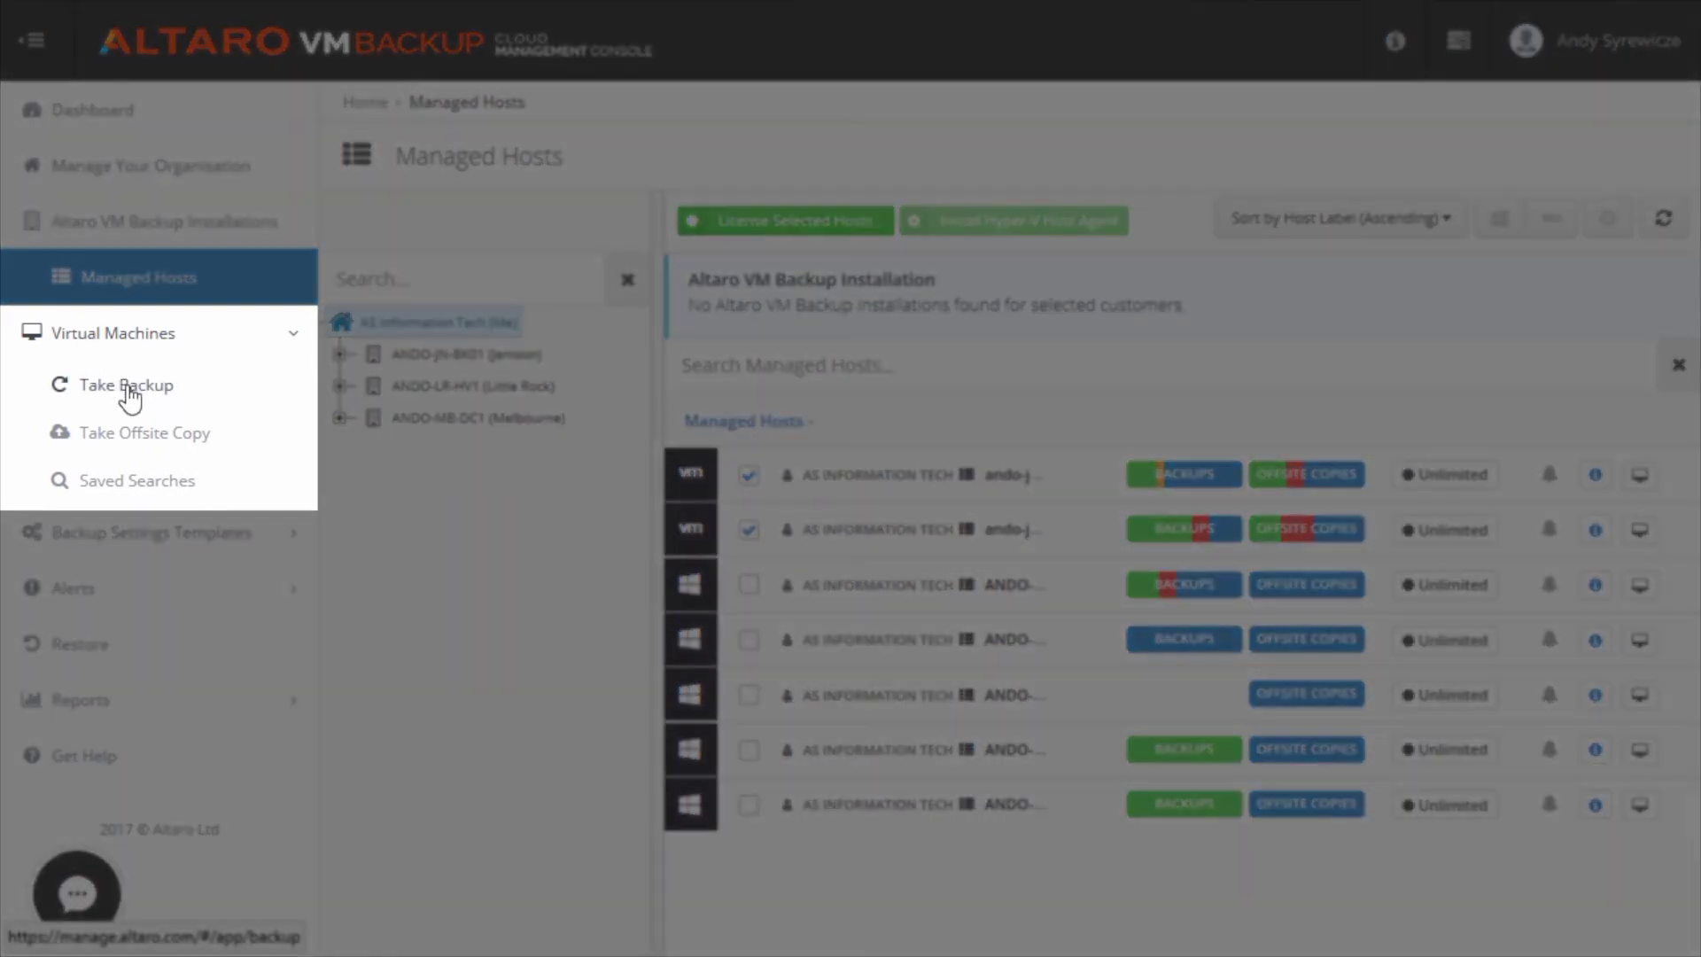
Take a backup of the virtual machine ANDO-MB-NS1 from the ANDO-MB-DC1 (Melbourne) installation.
click(126, 386)
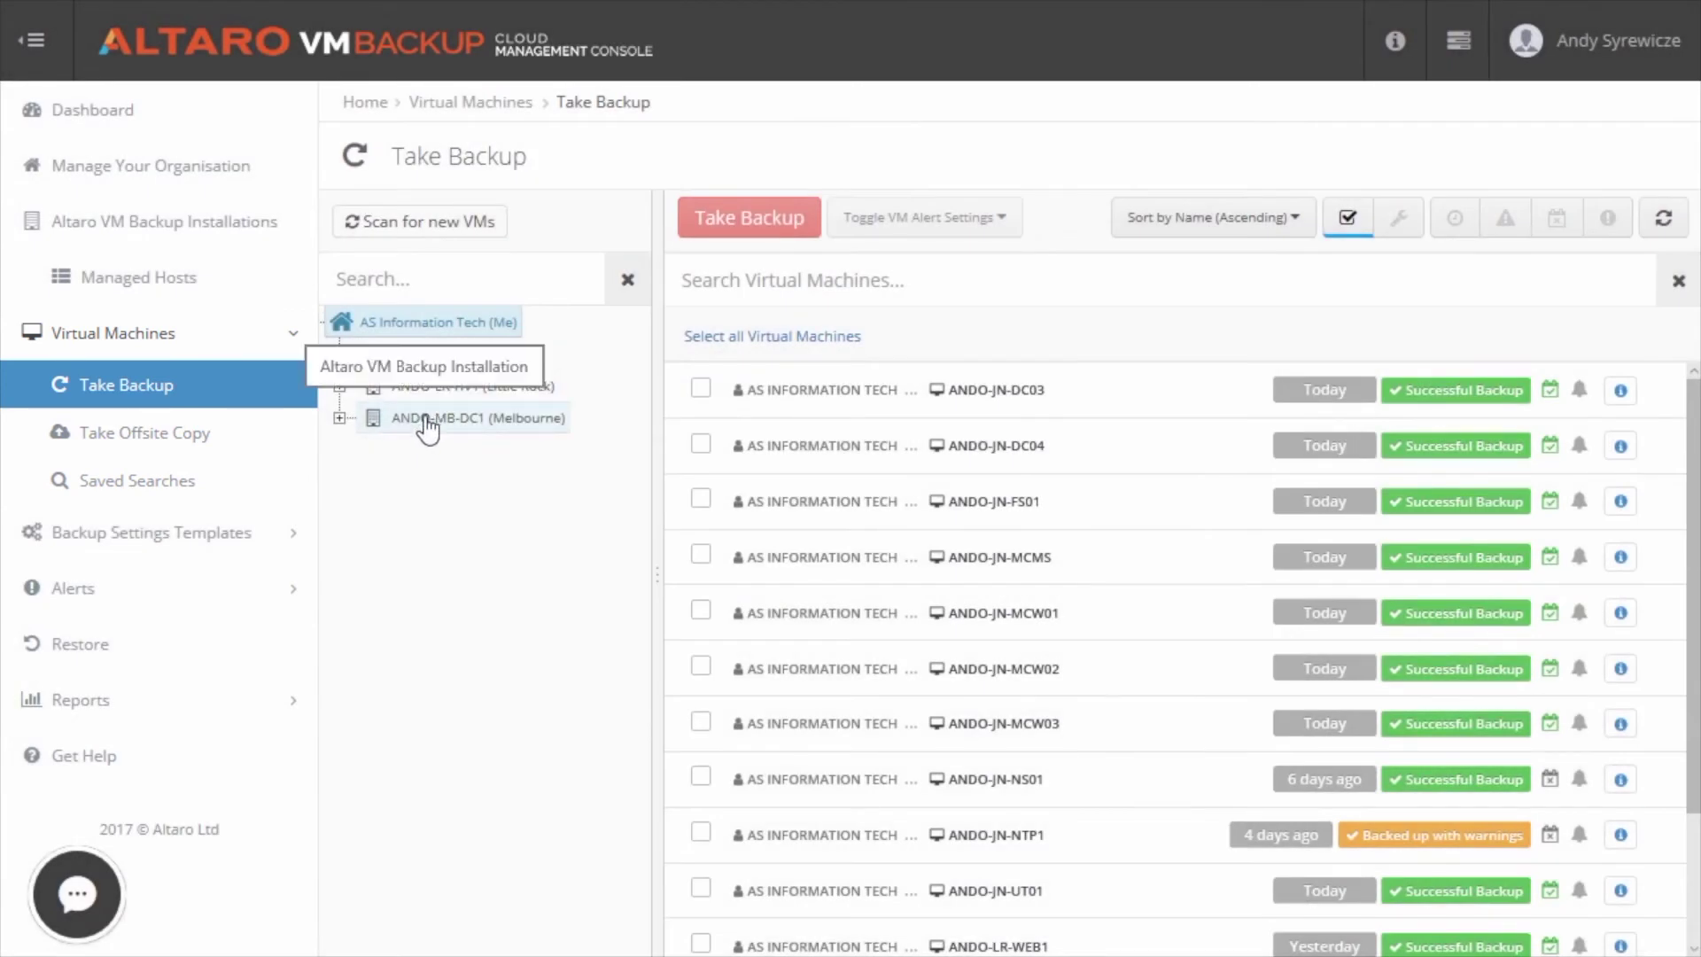
click(428, 420)
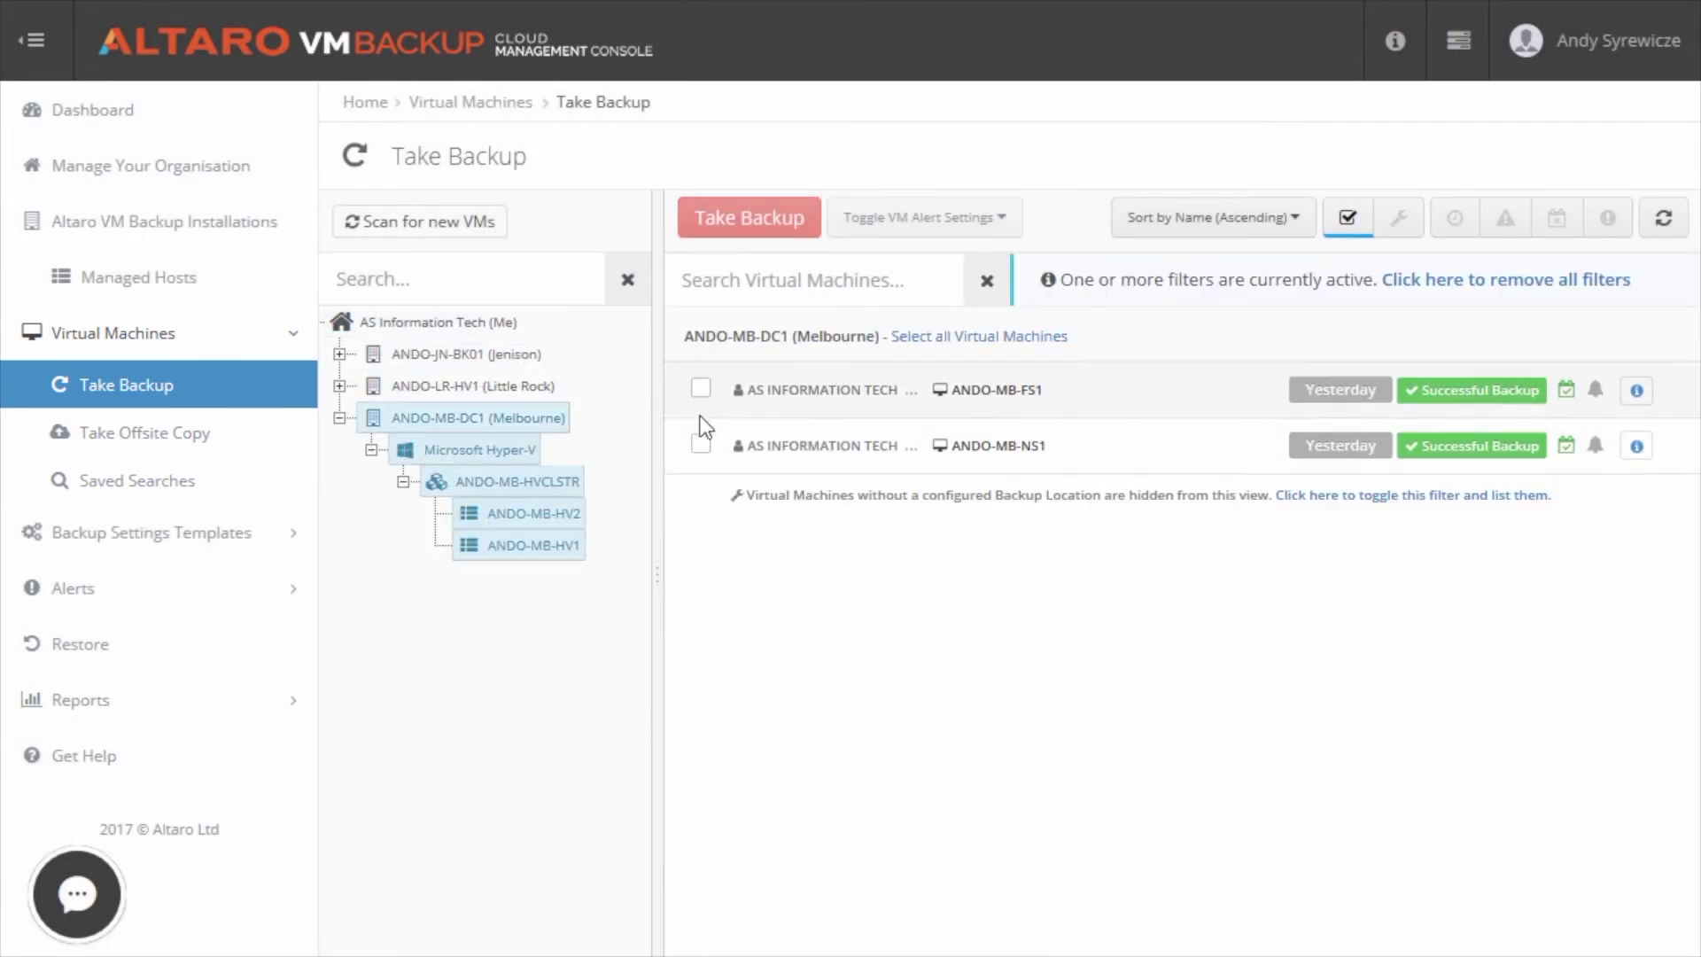
click(701, 444)
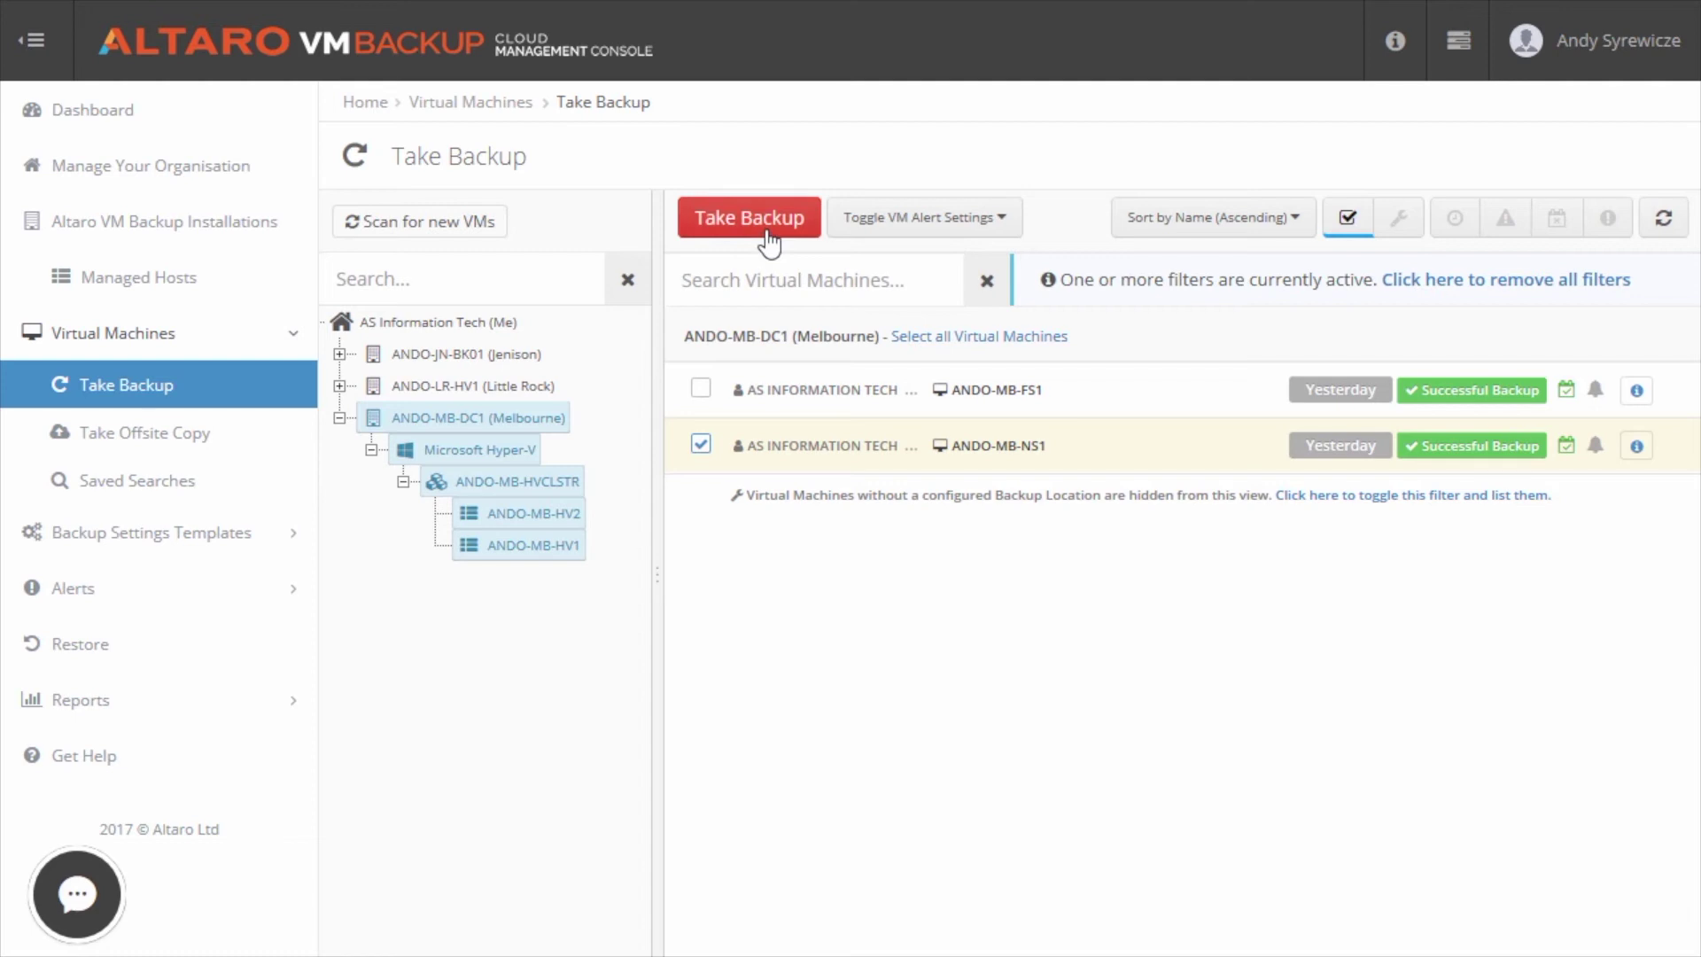
click(768, 221)
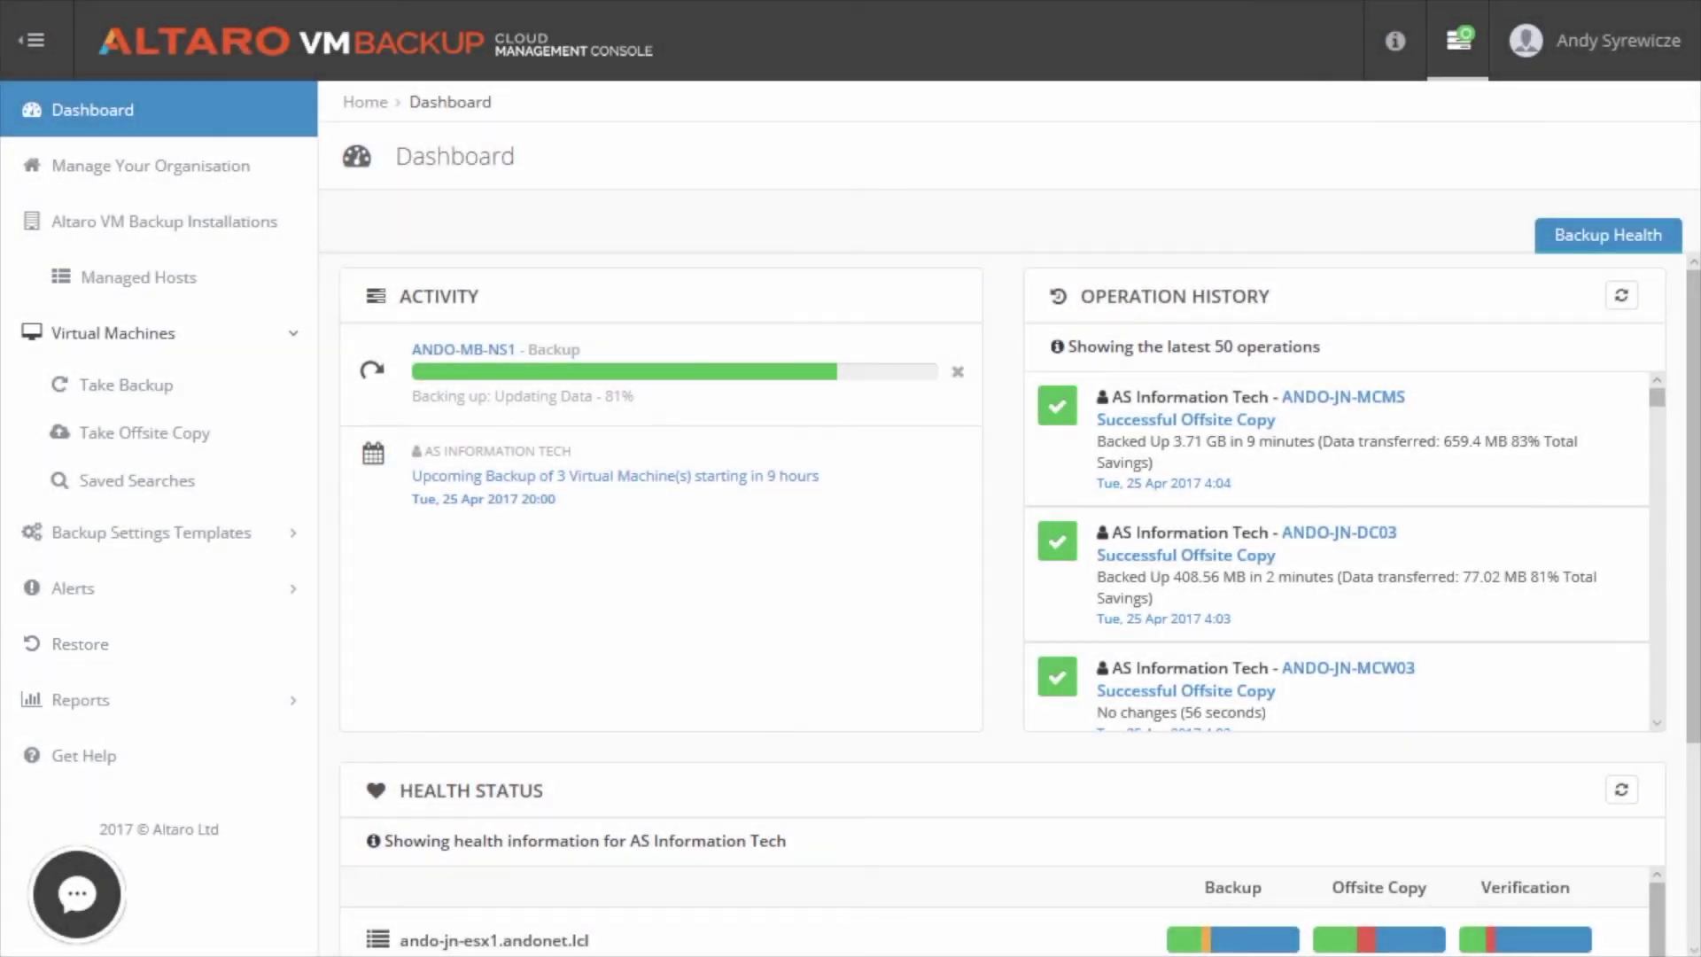
Open the Linux VMs - Daily backup settings template for editing and start a new schedule in it.
click(151, 533)
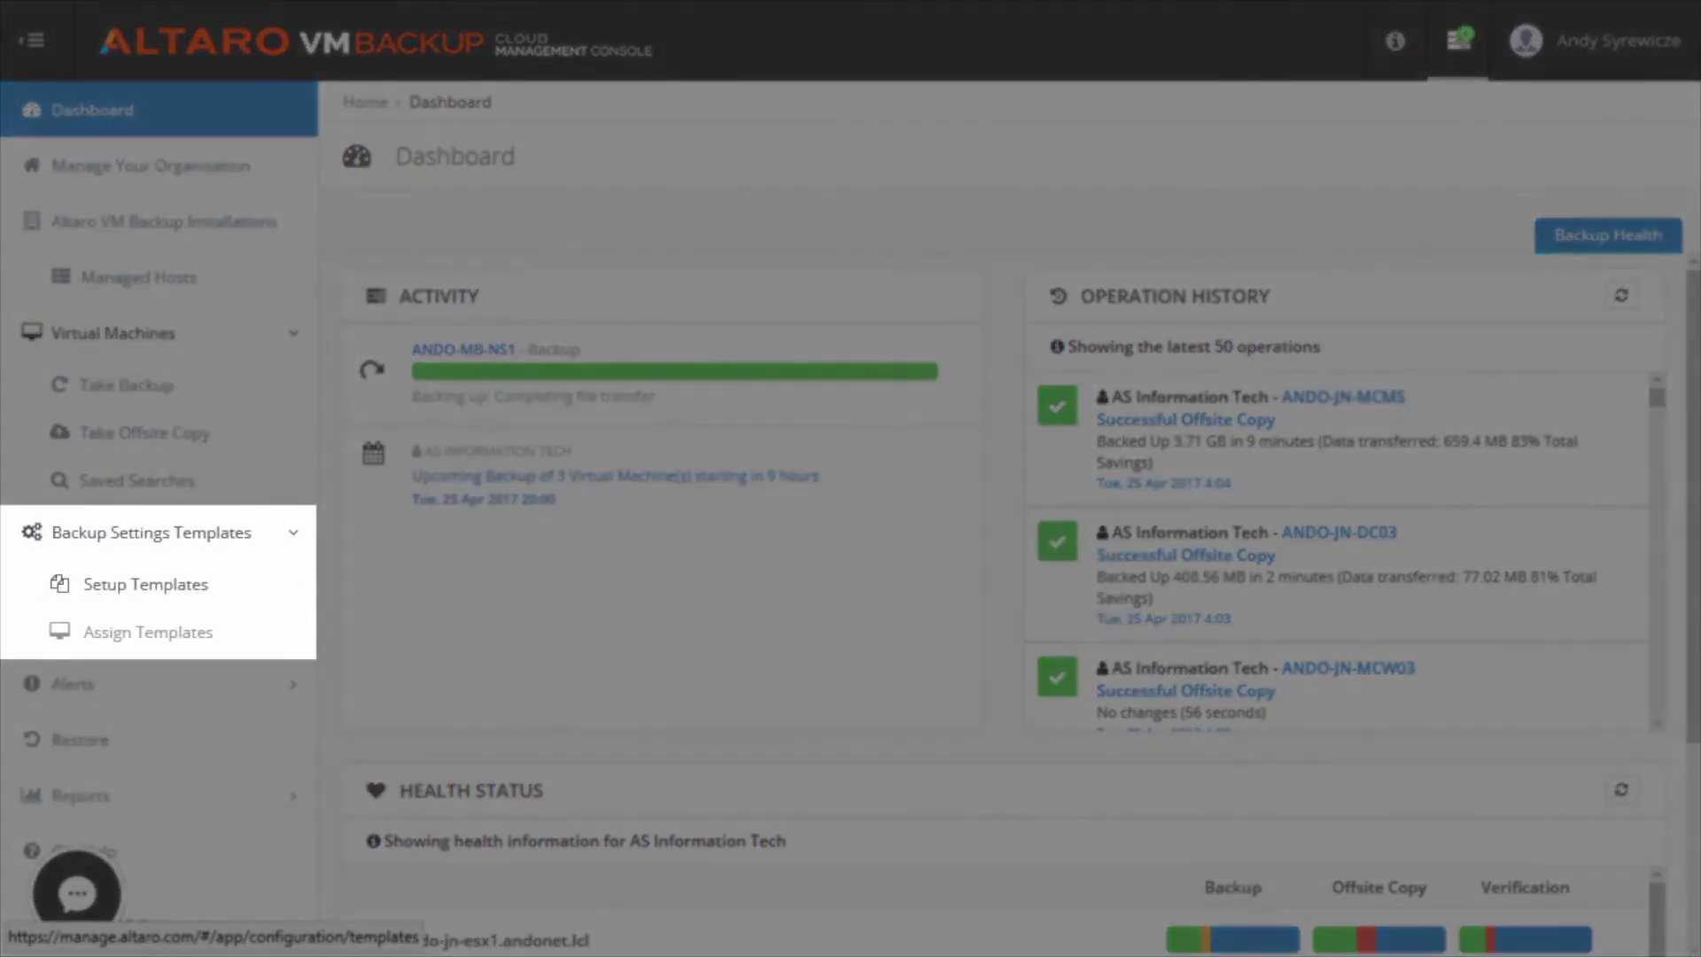
click(145, 584)
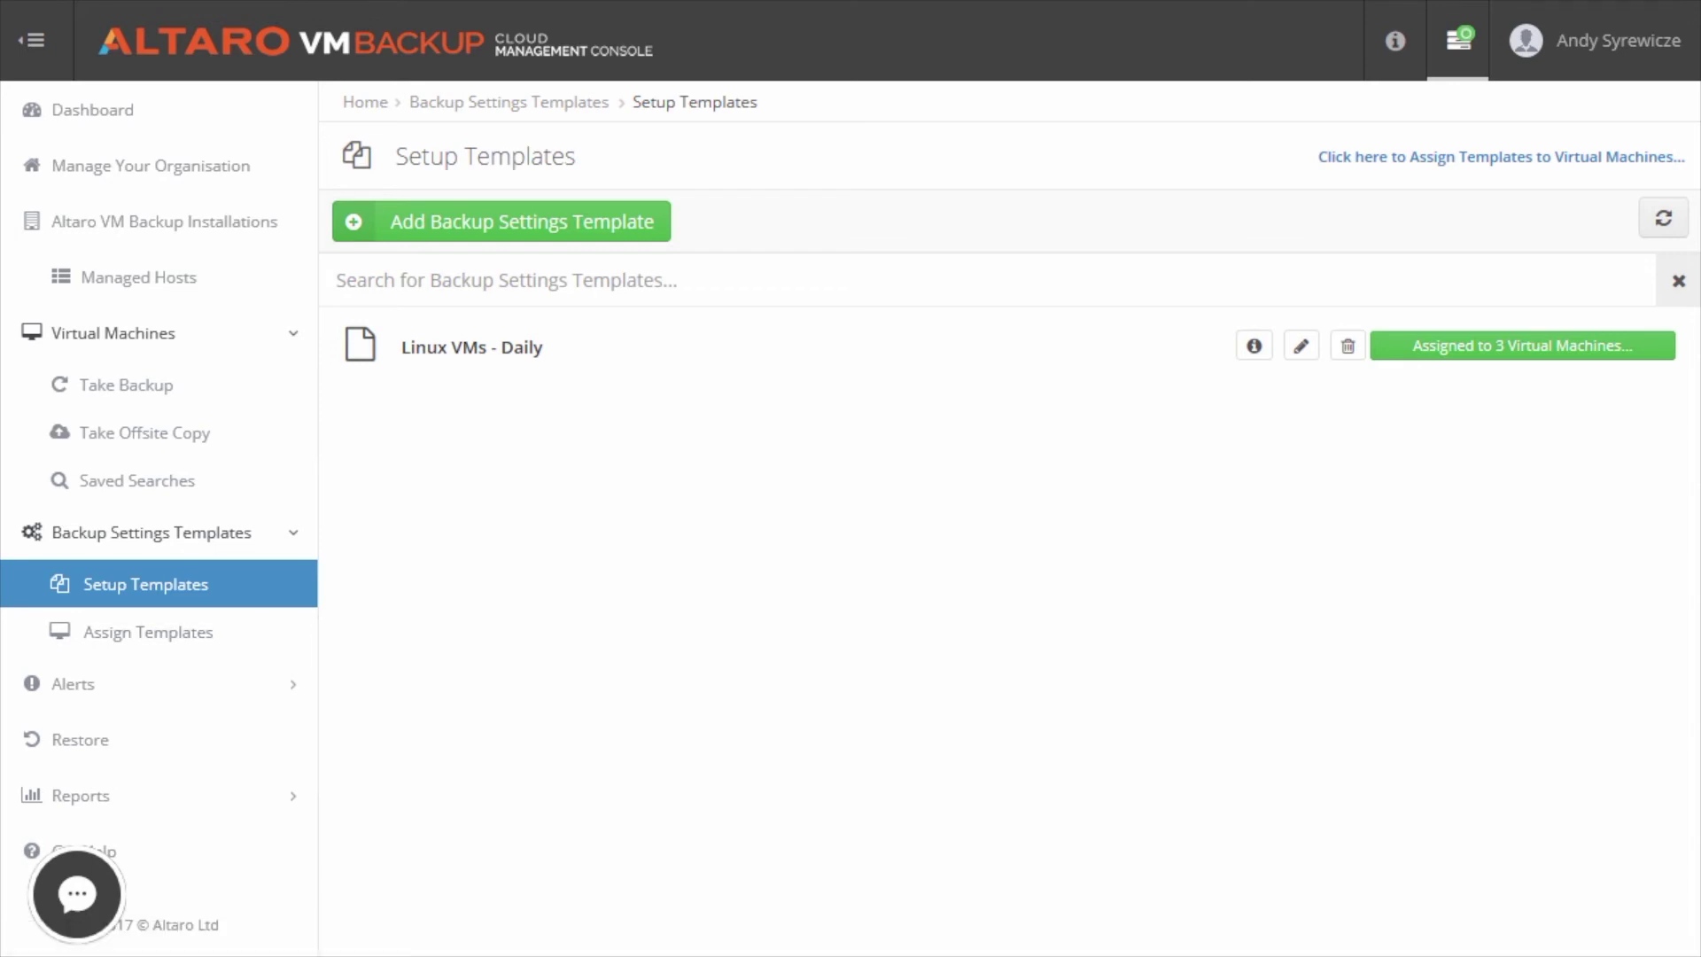
click(1299, 359)
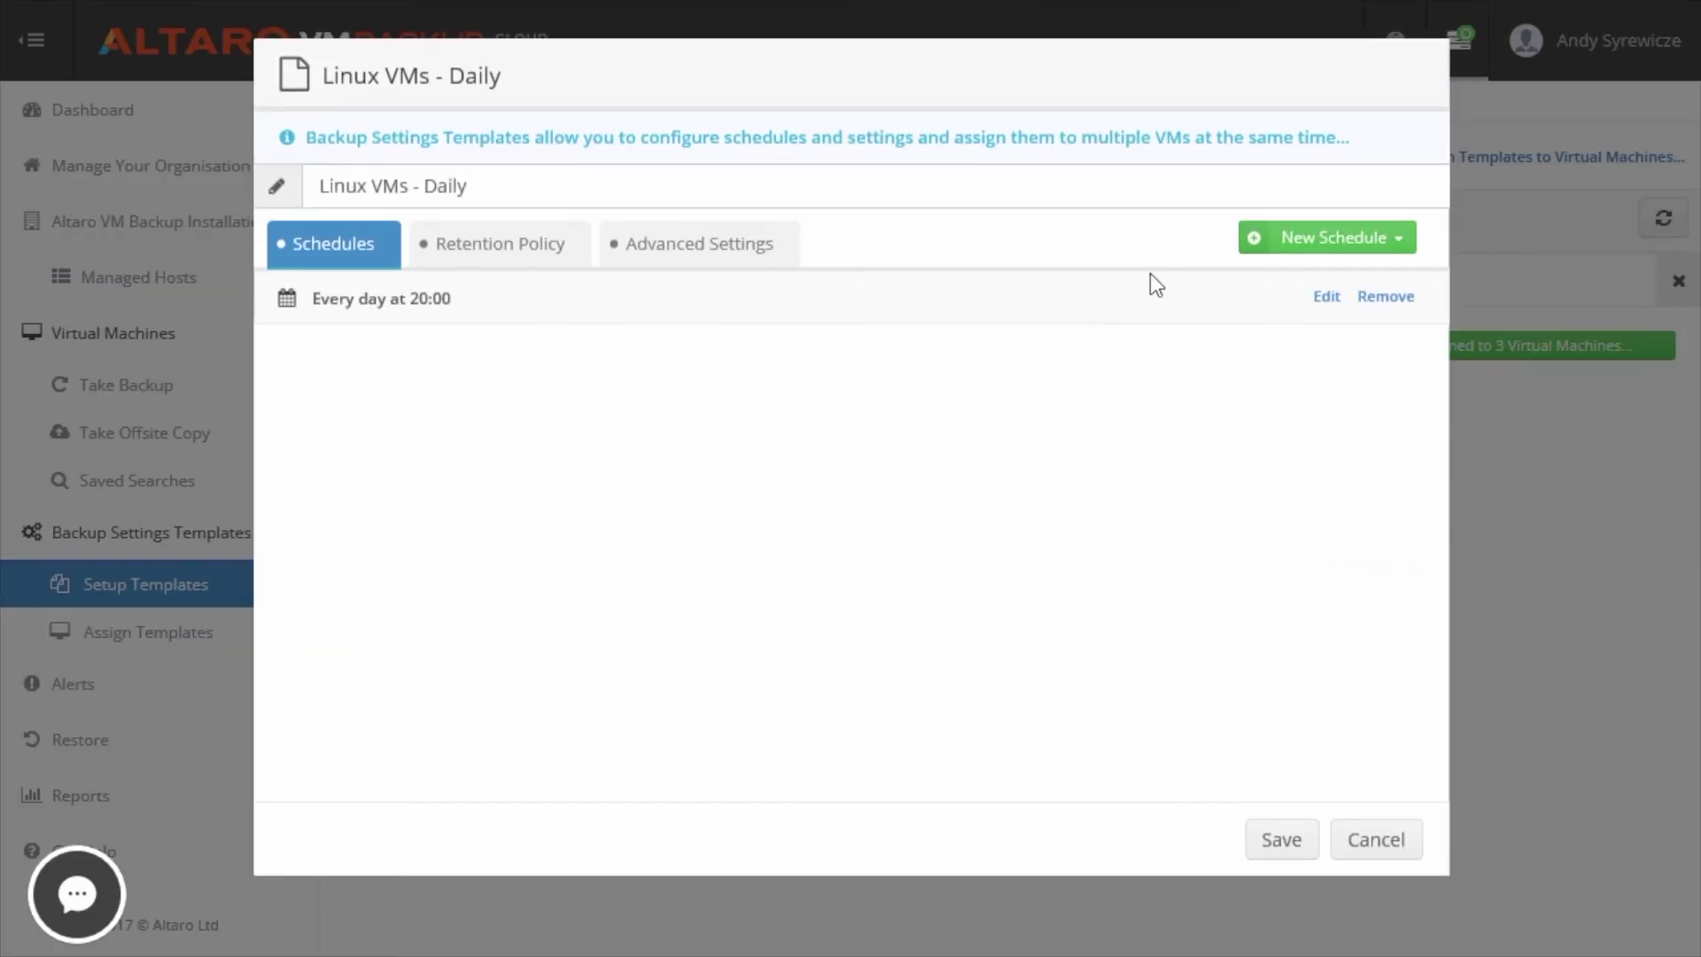
click(1306, 250)
click(1289, 291)
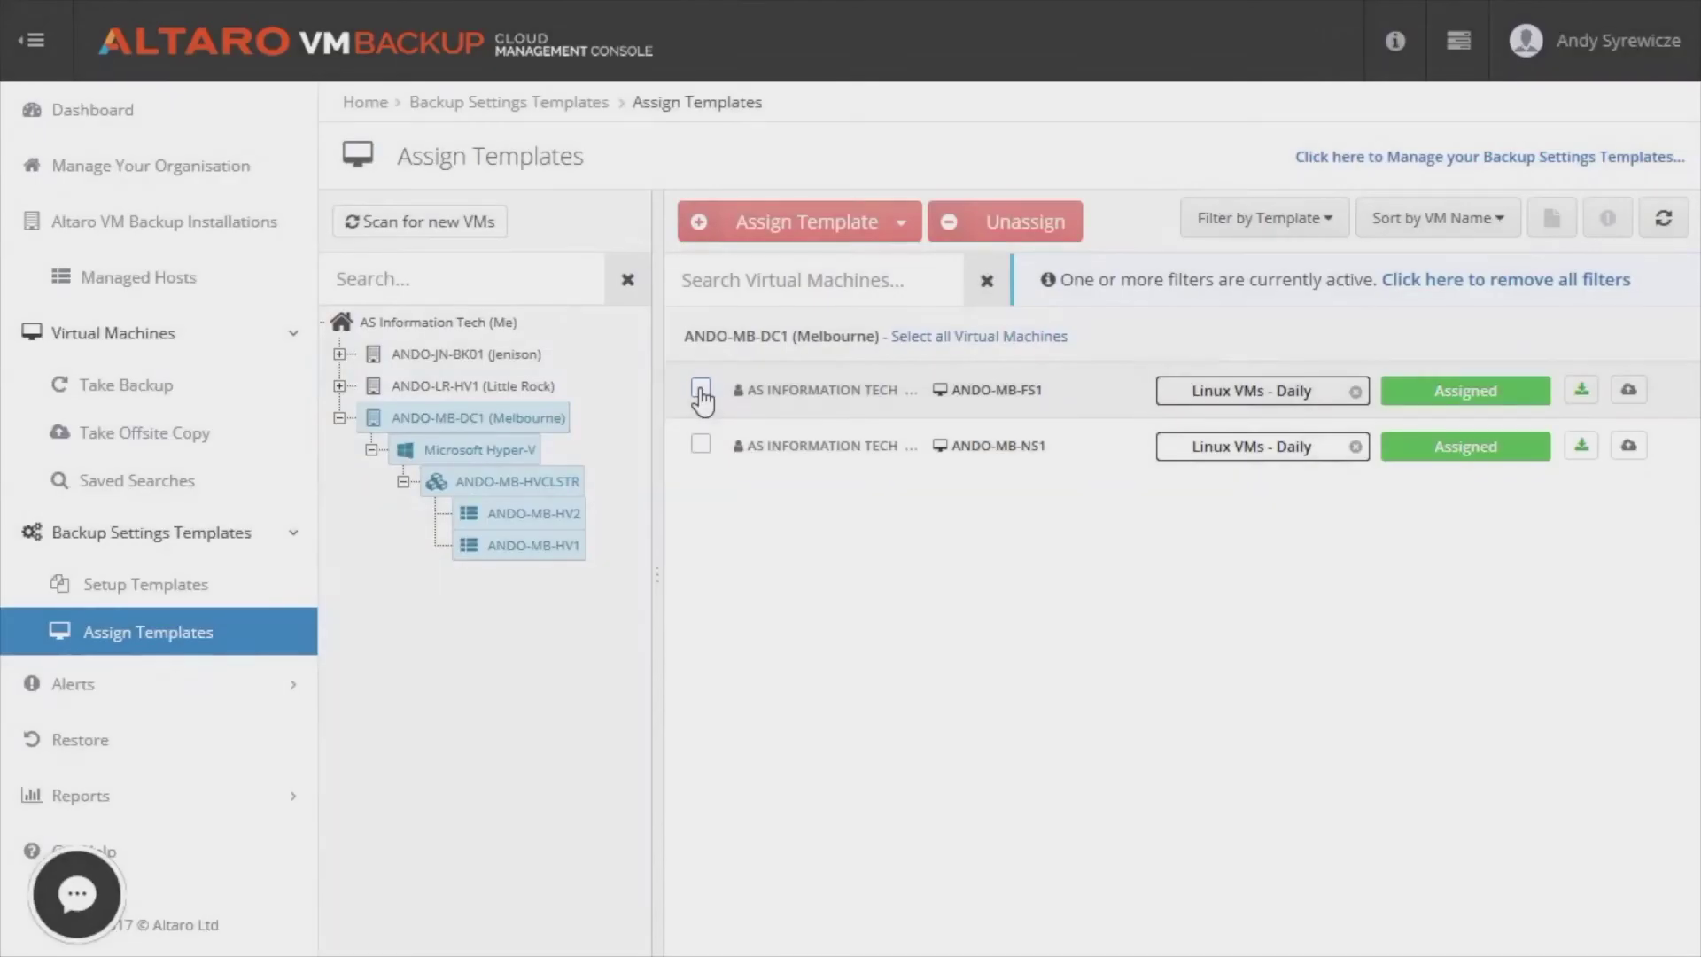
Assign the Linux VMs - Daily template to the virtual machine ANDO-MB-FS1.
click(700, 388)
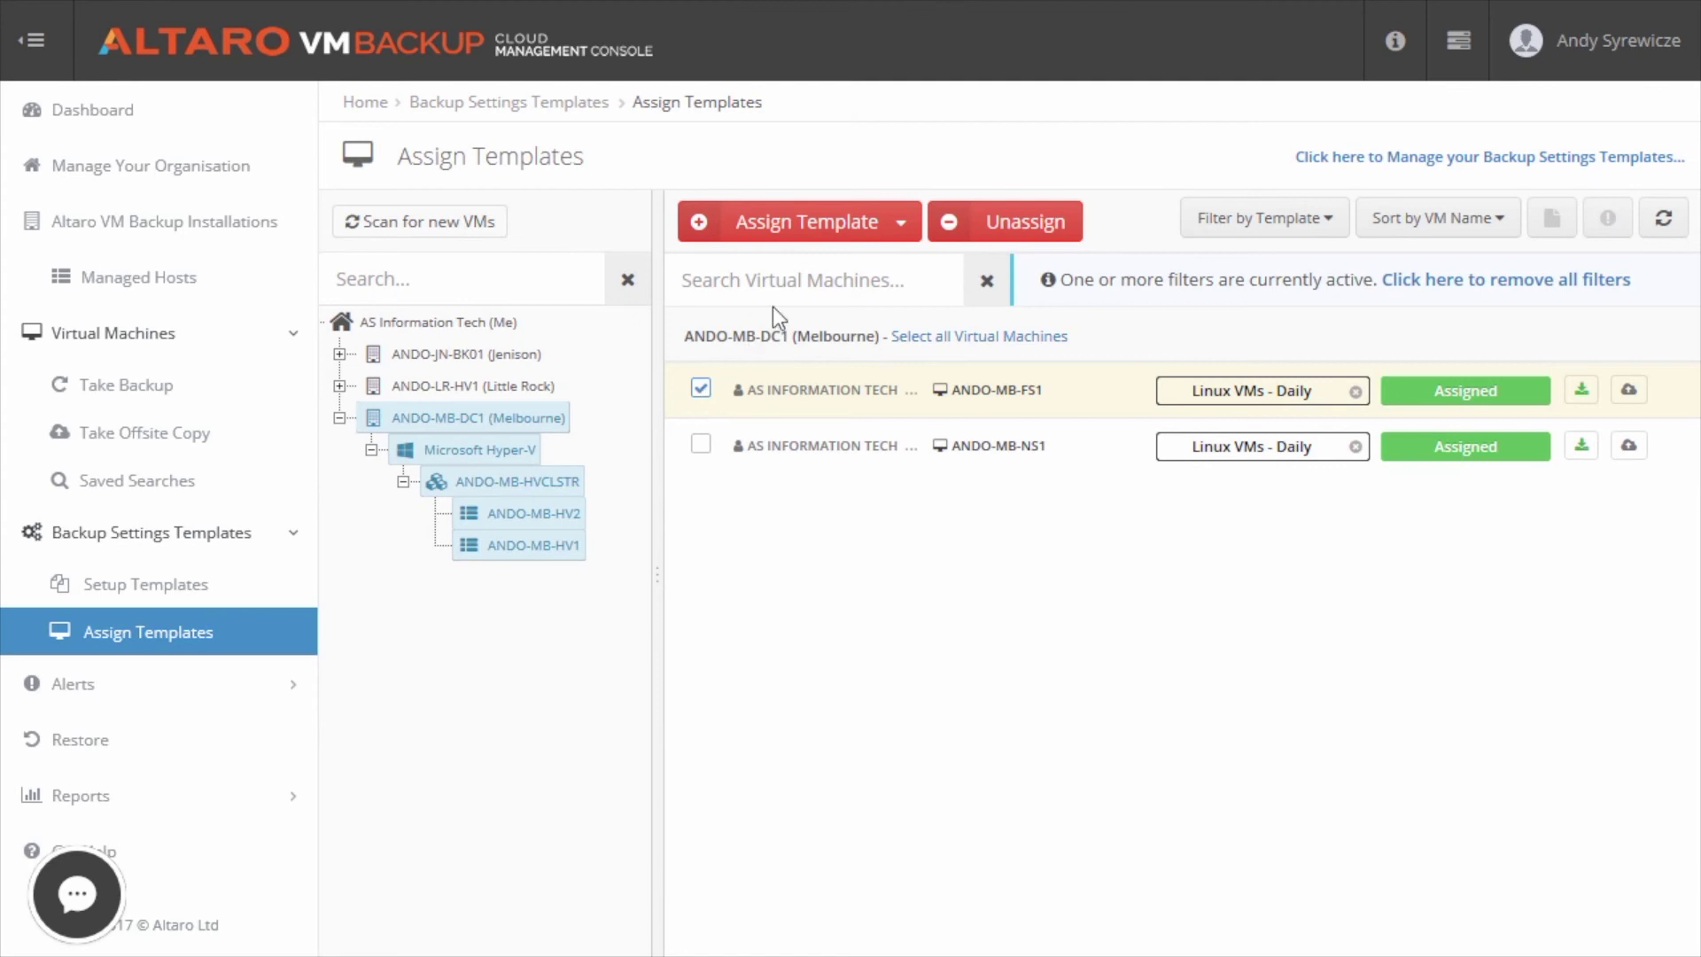
click(815, 235)
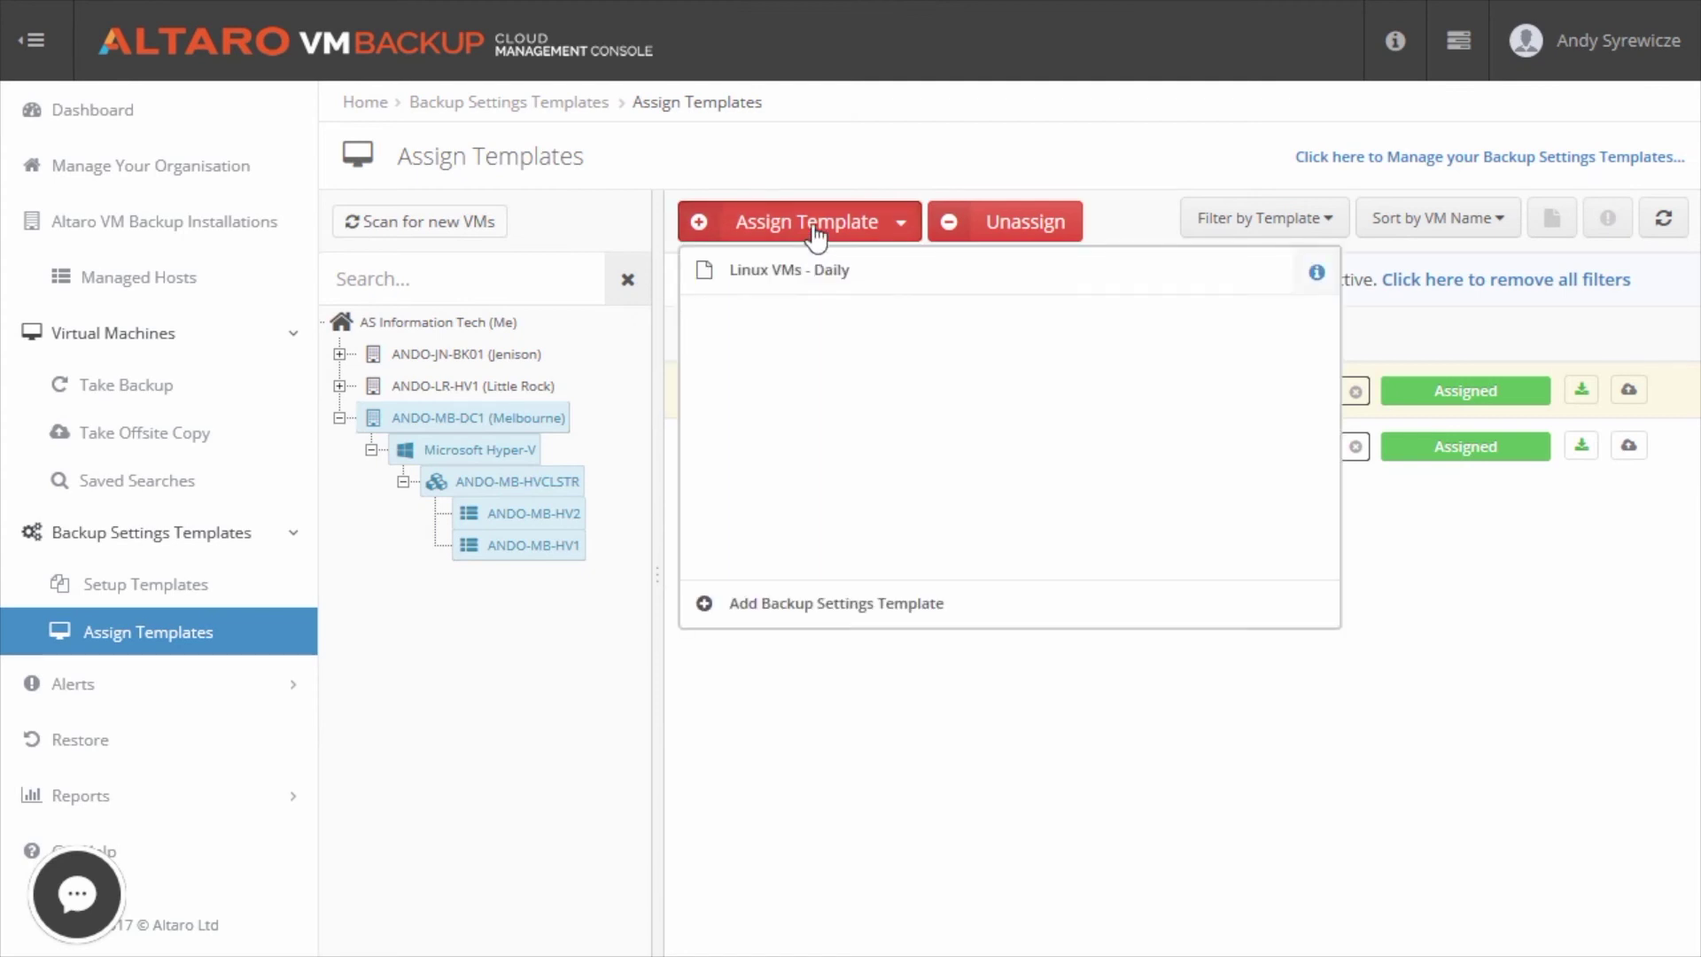
click(900, 292)
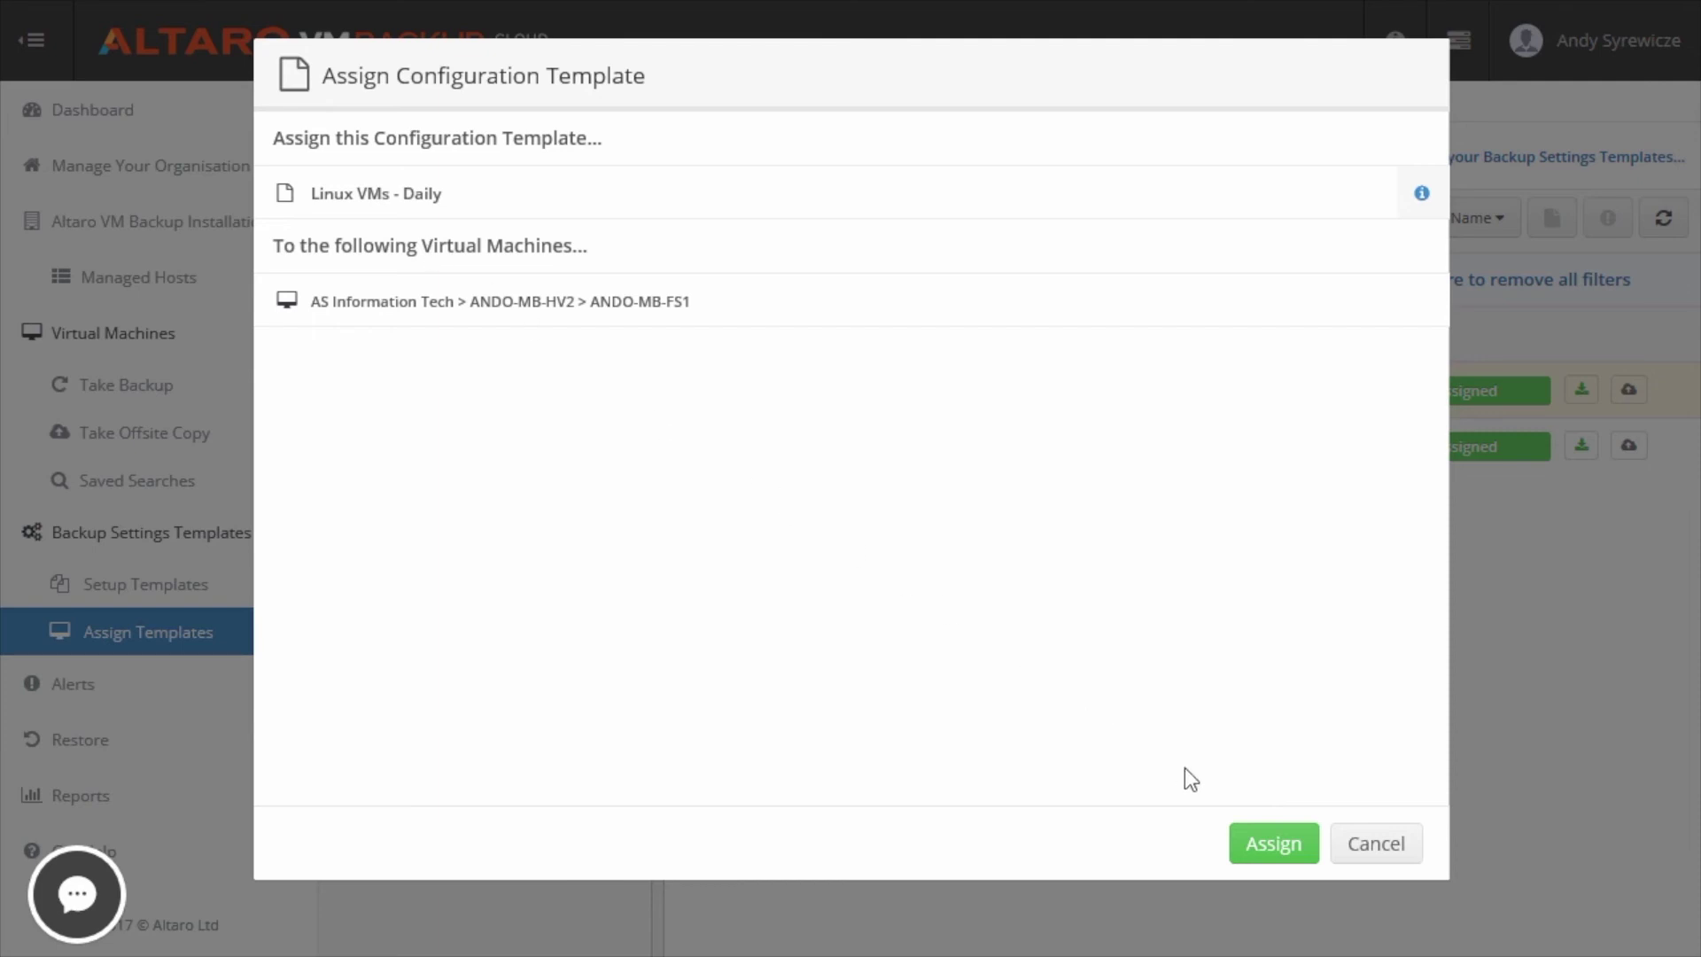
click(1252, 854)
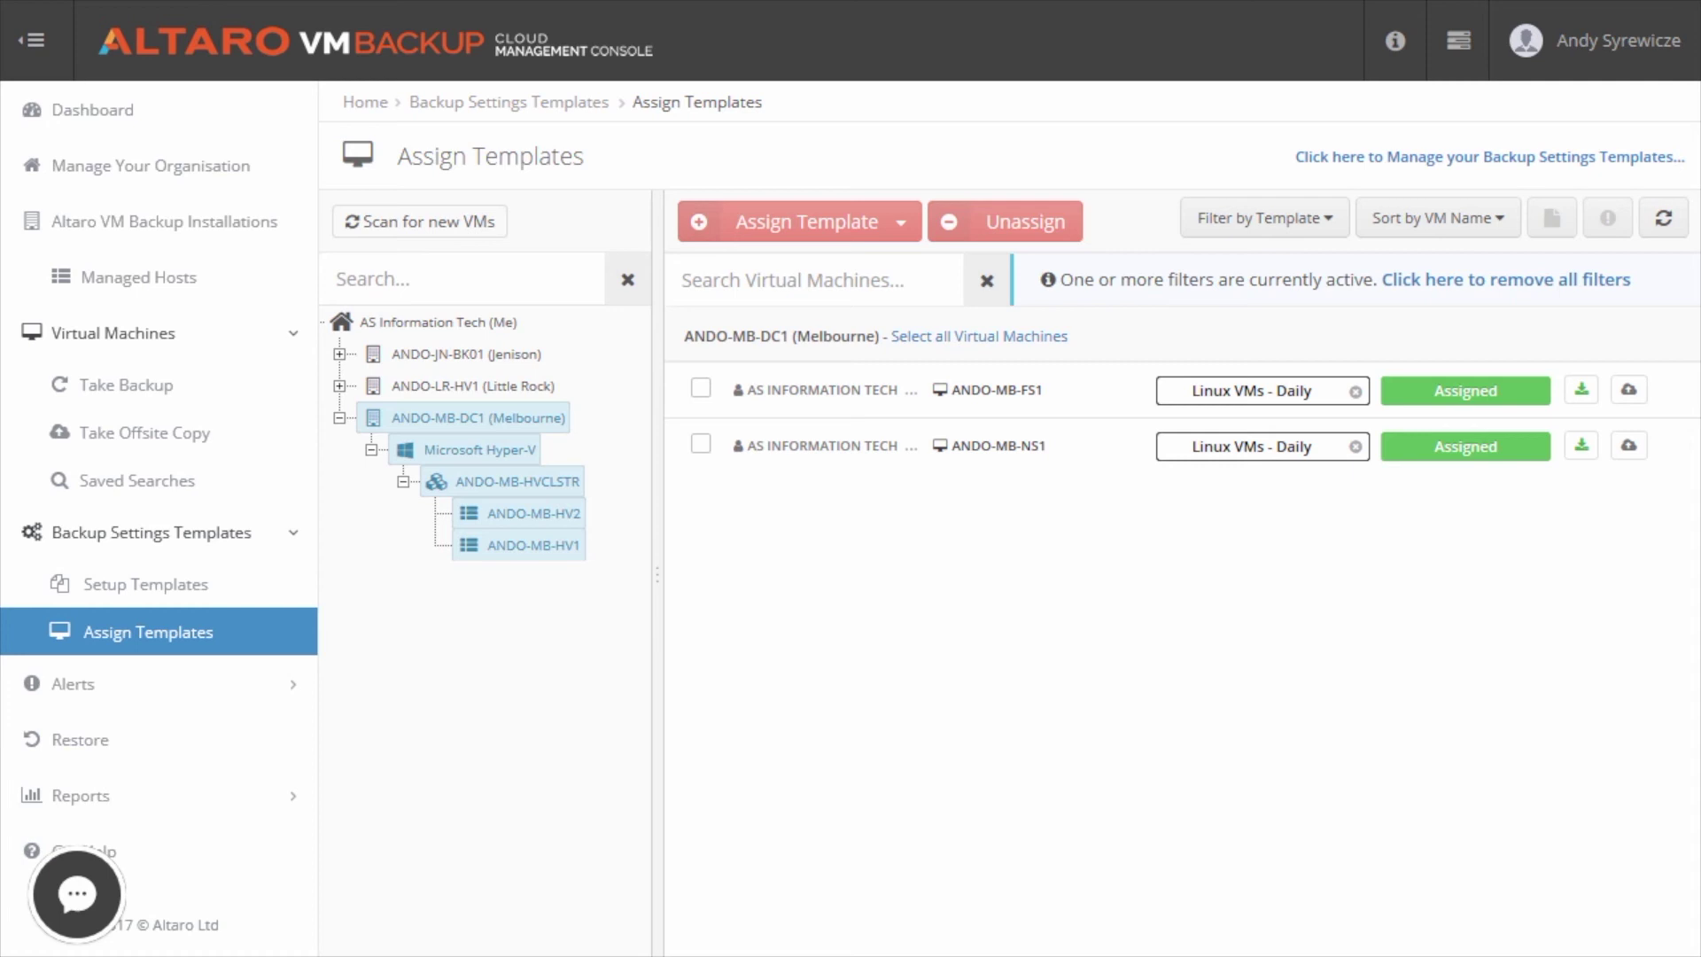
Review the alert types and recipients and the daily summary email settings, and return to the dashboard.
click(180, 697)
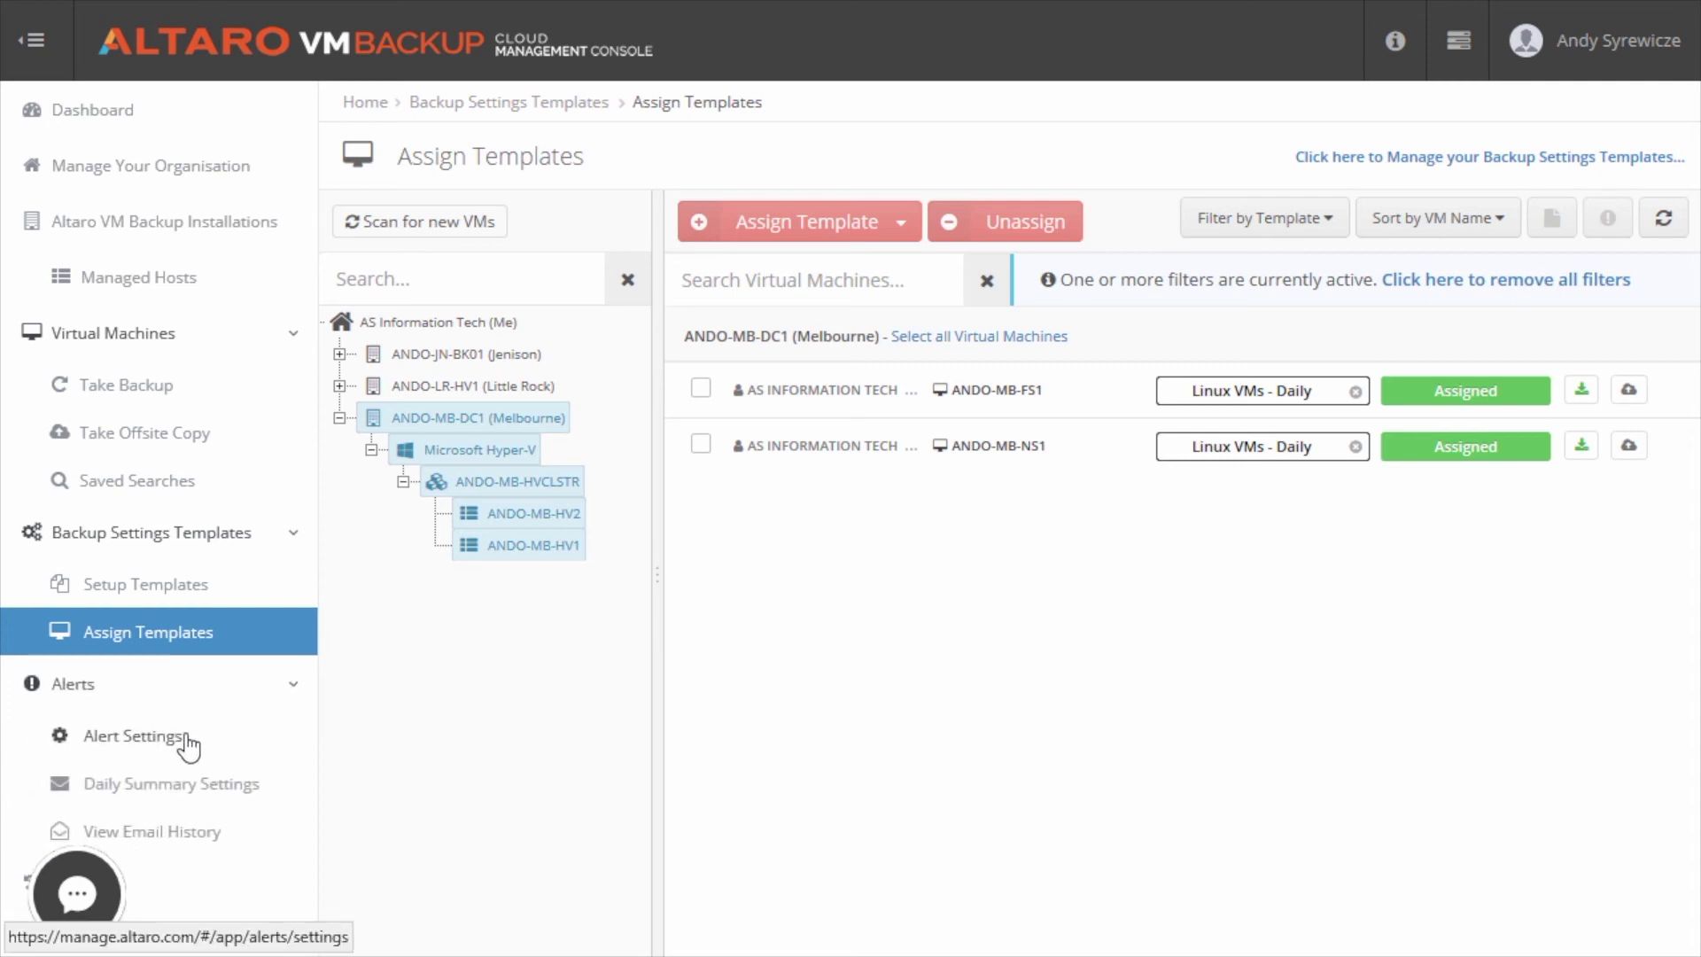
click(186, 737)
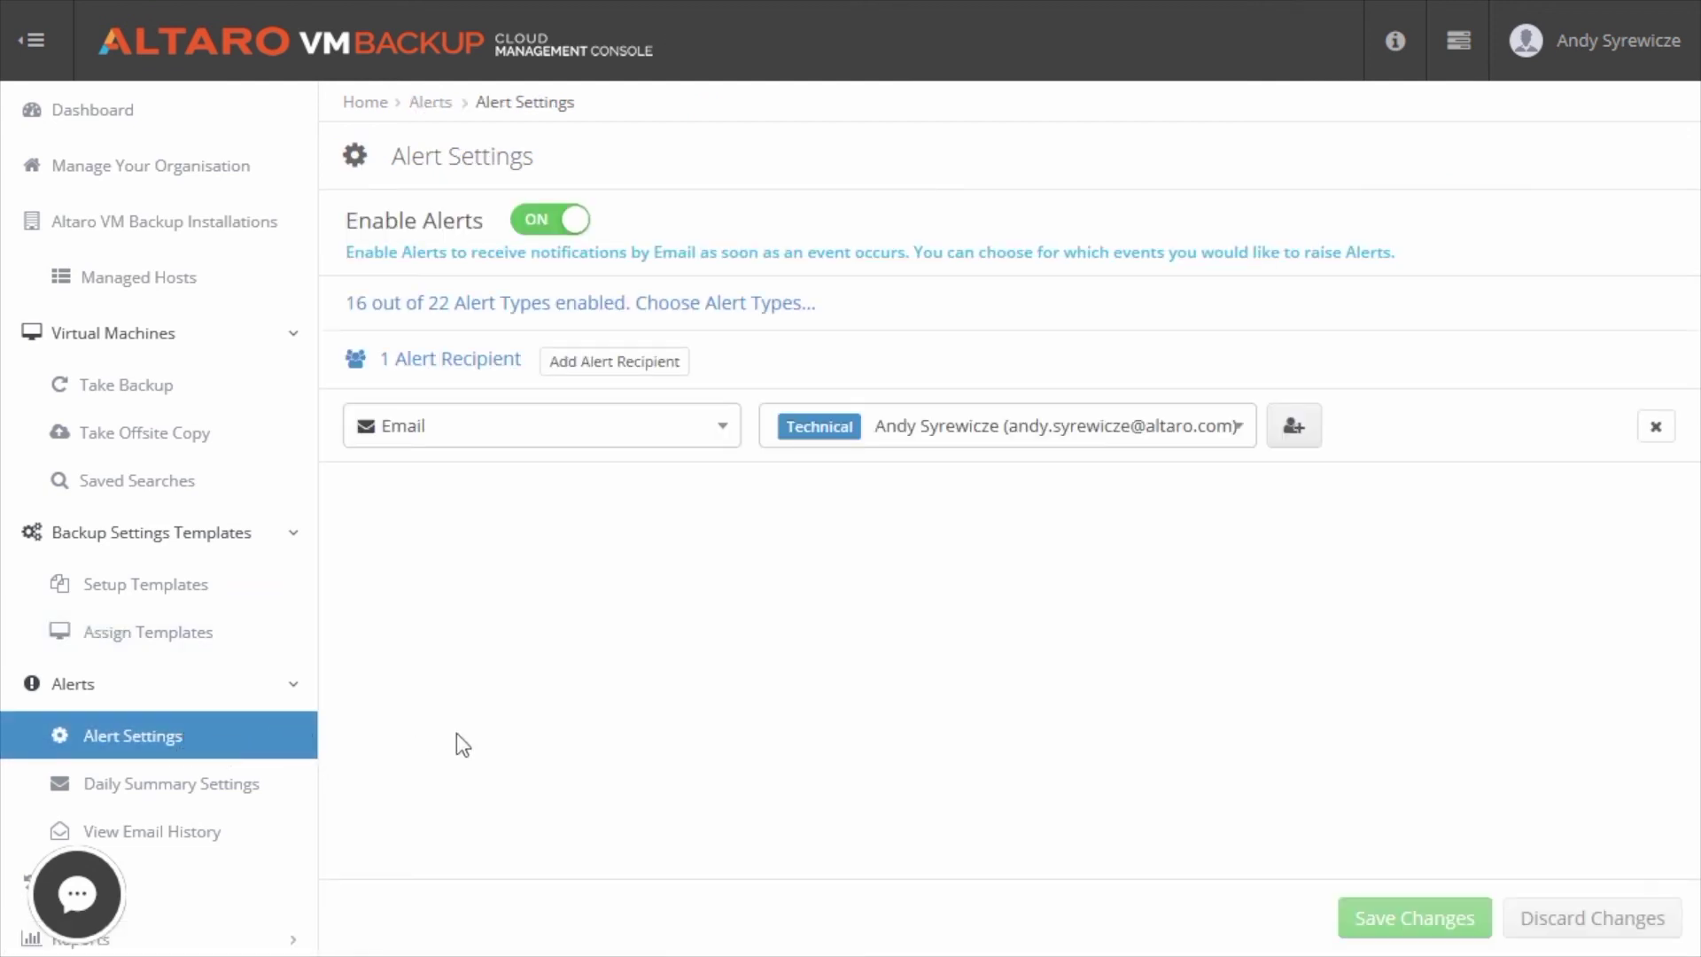
scroll(945, 731, down, 2)
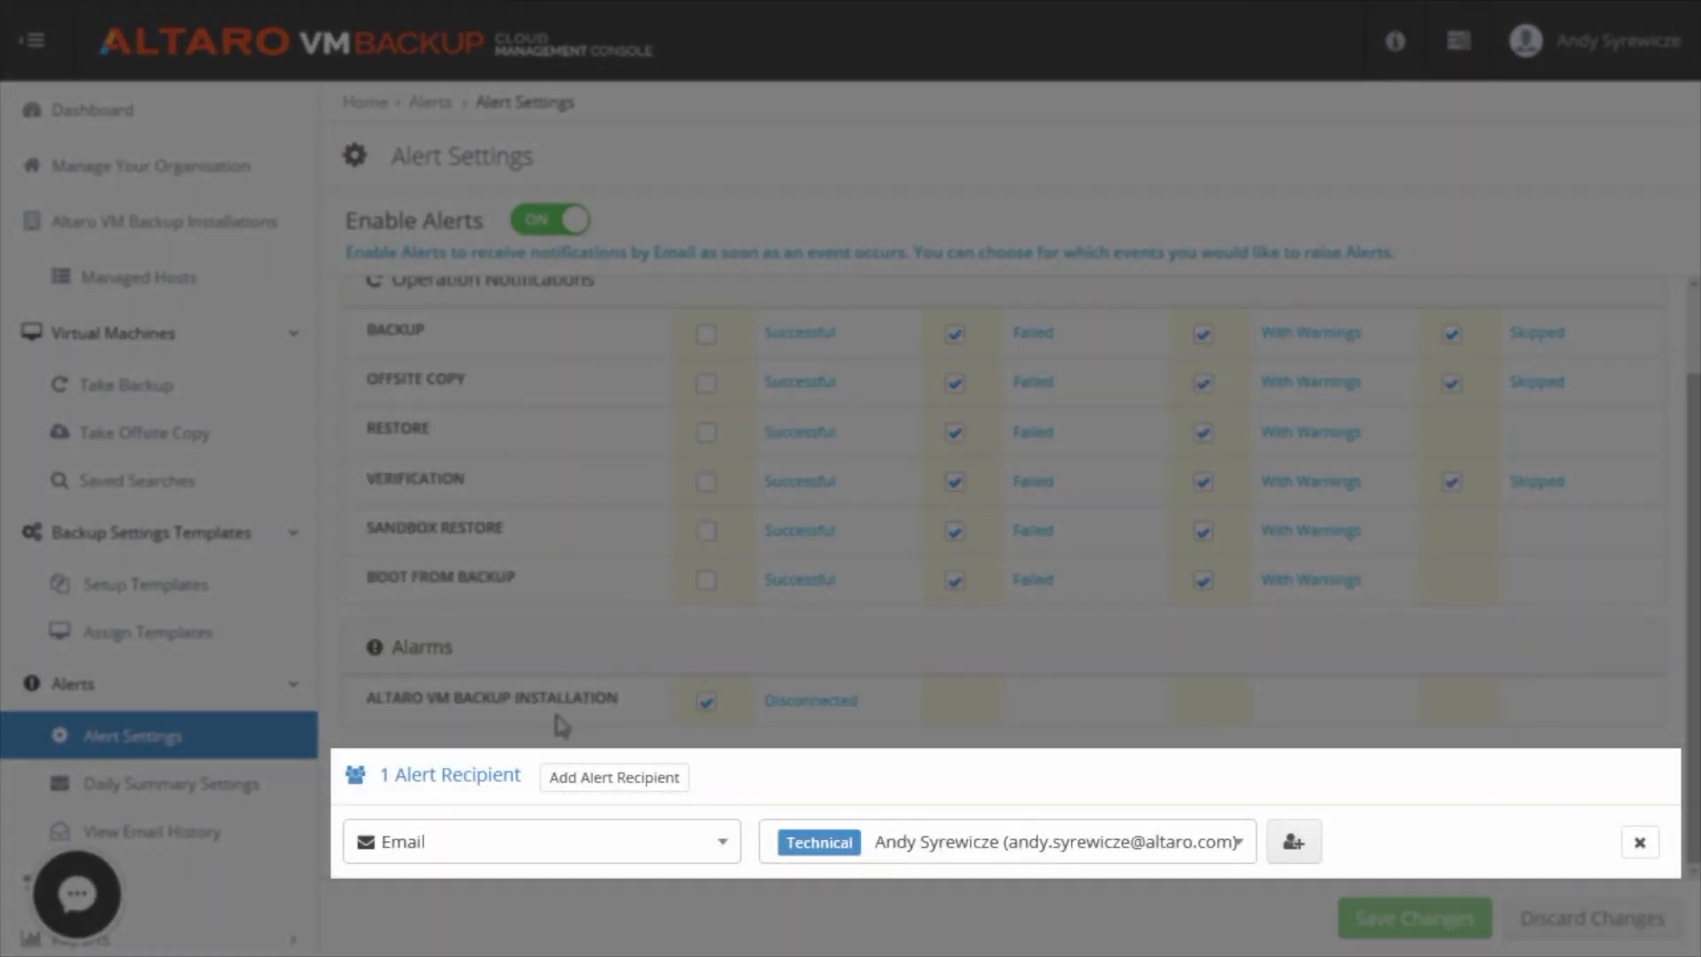
click(221, 790)
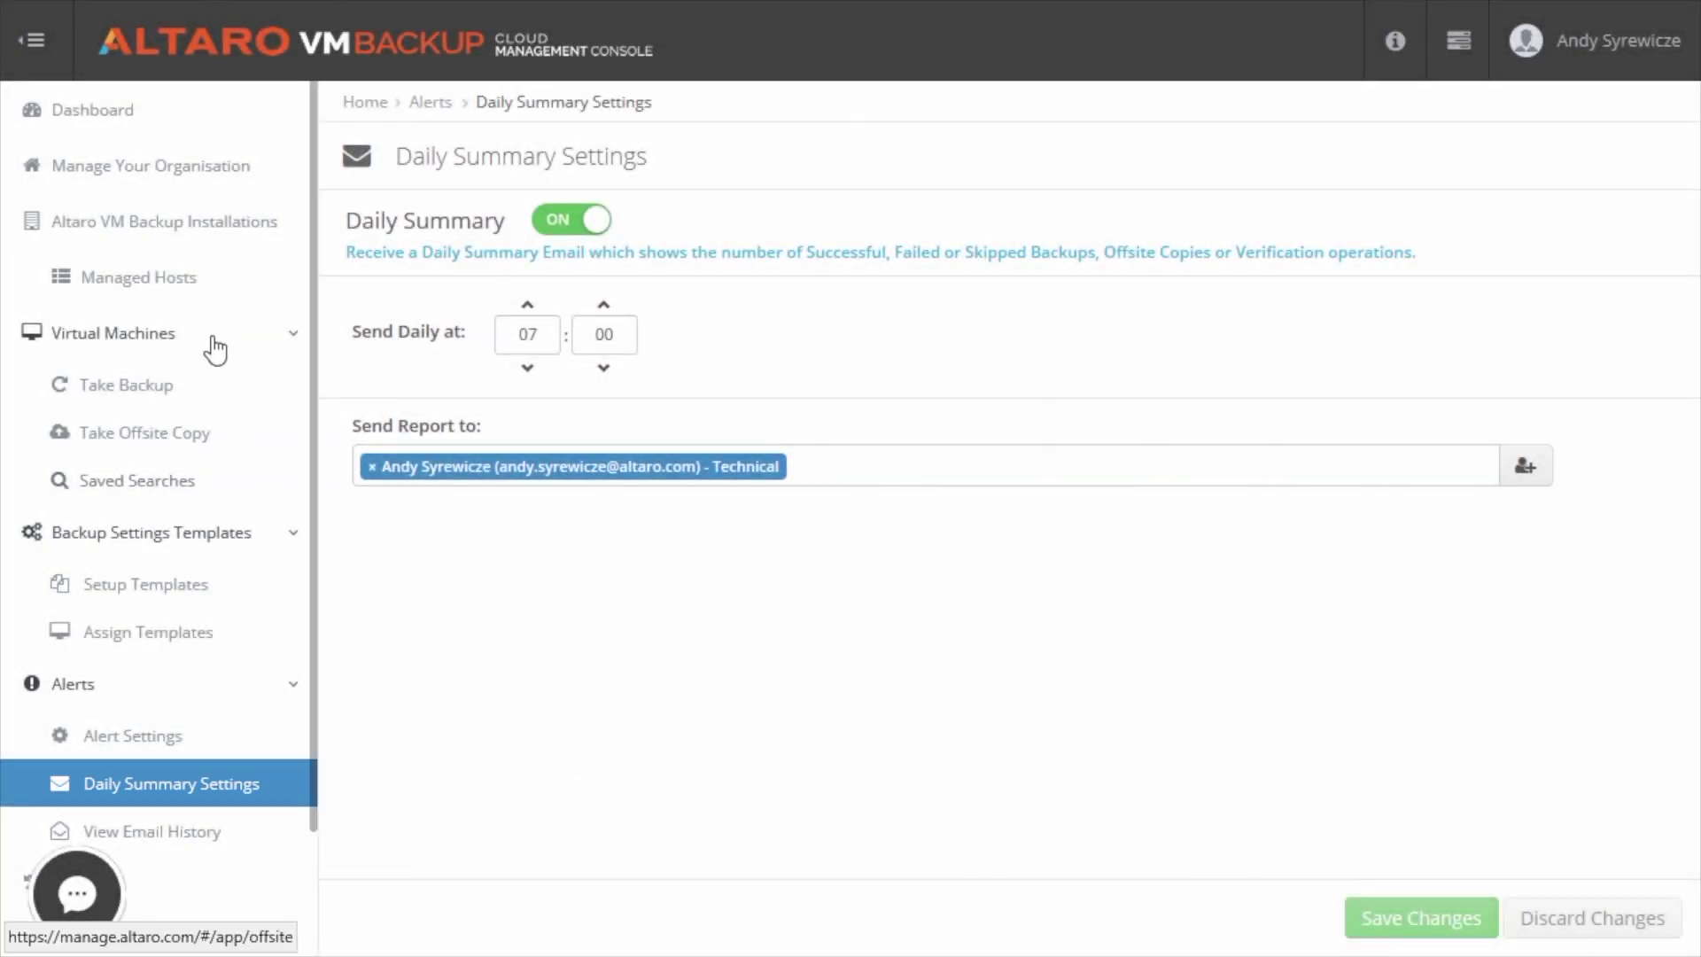
click(119, 124)
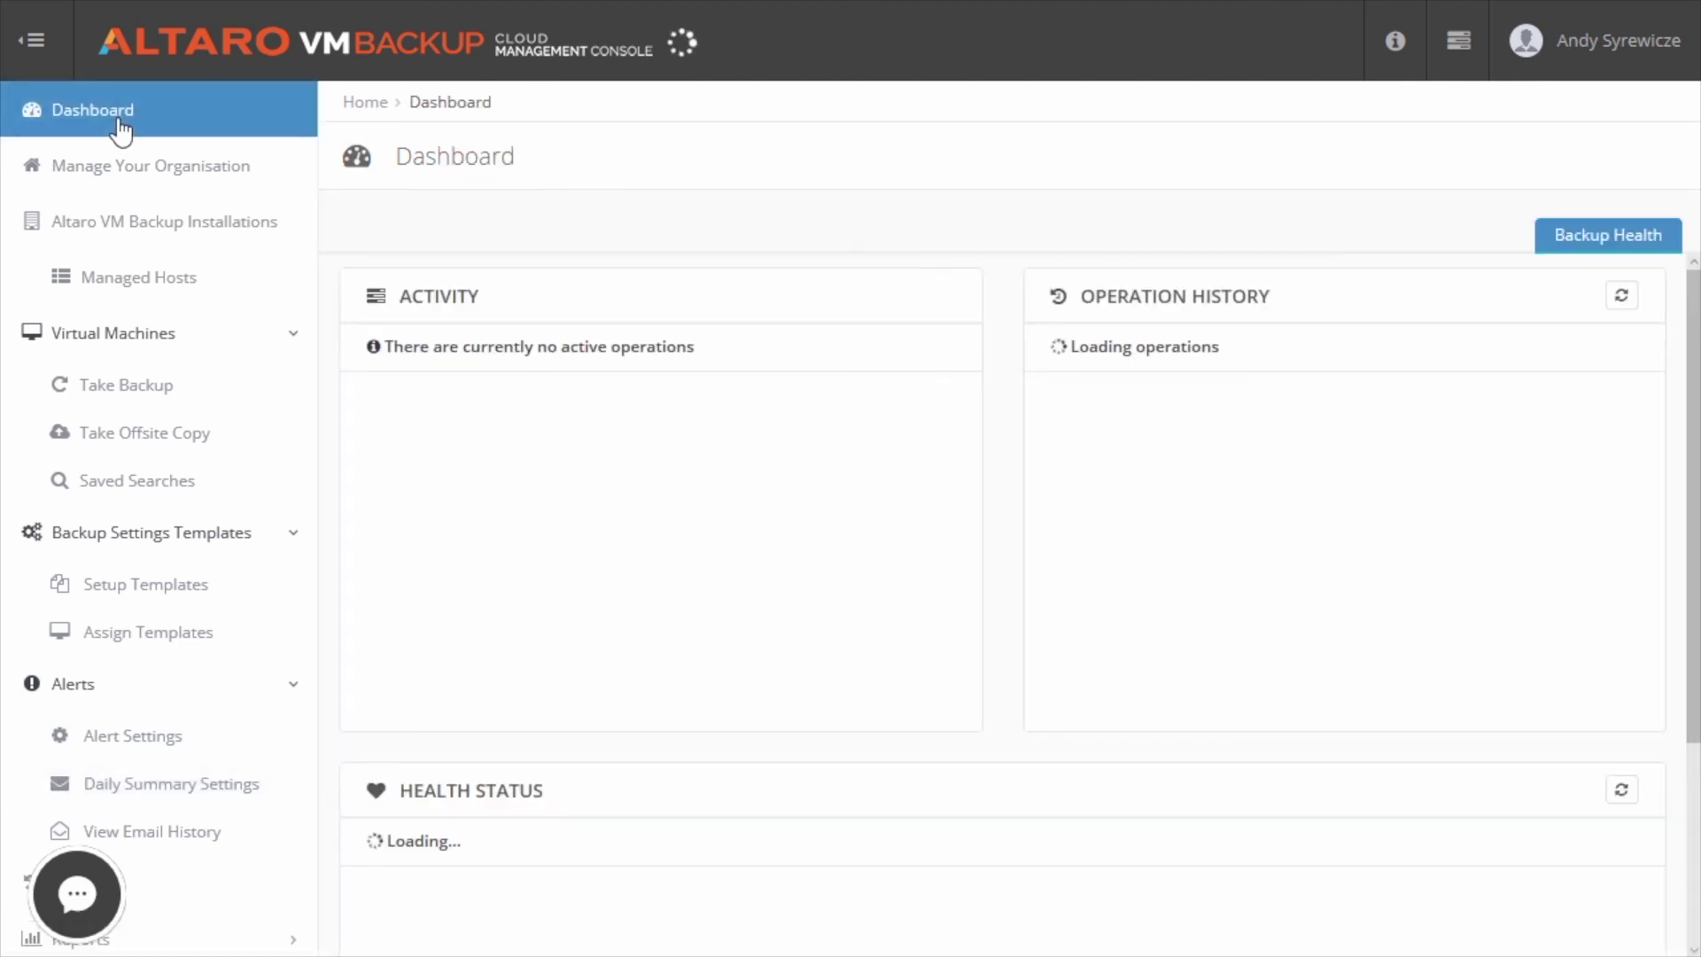